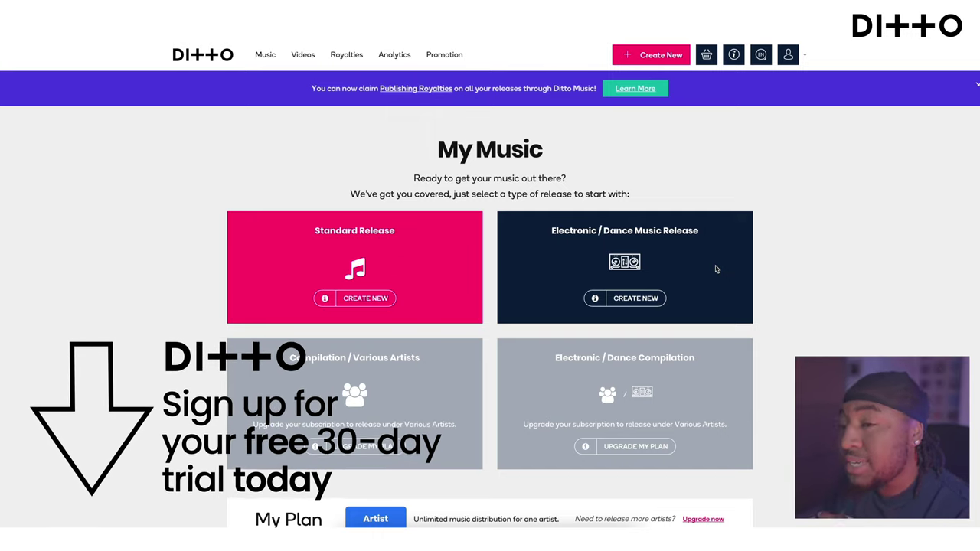
Create a new standard release titled 'Gods Plan', removing the '(cover)' suffix from the title.
click(355, 300)
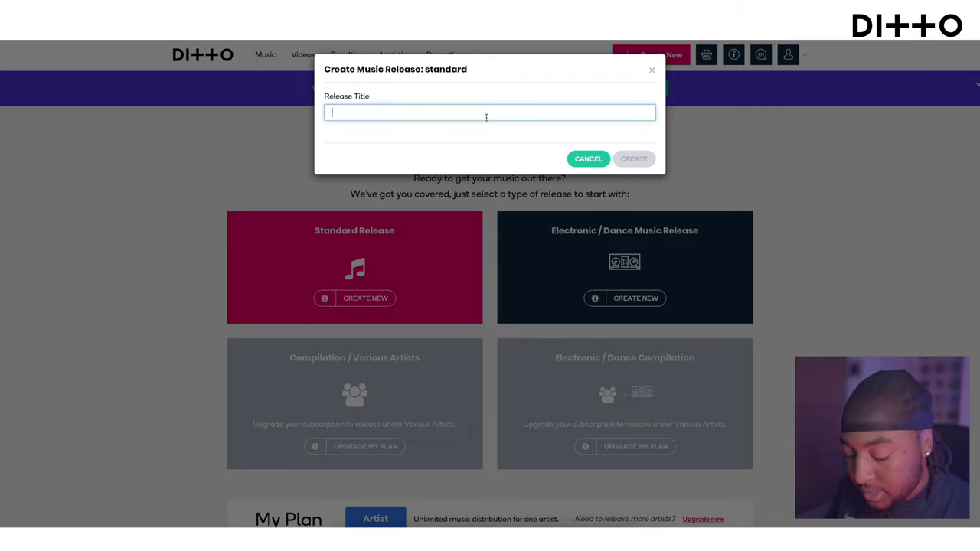
text(Gods P)
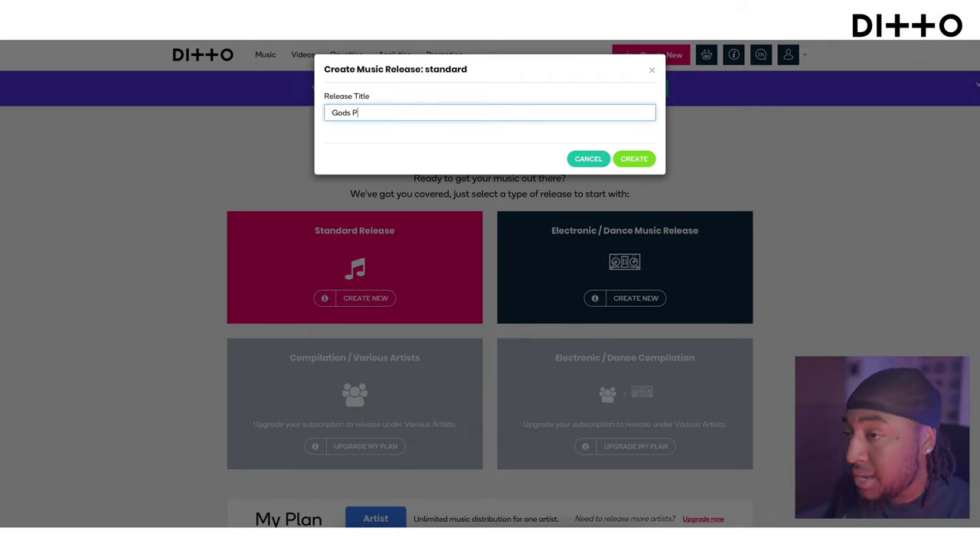
text(lan (cover)
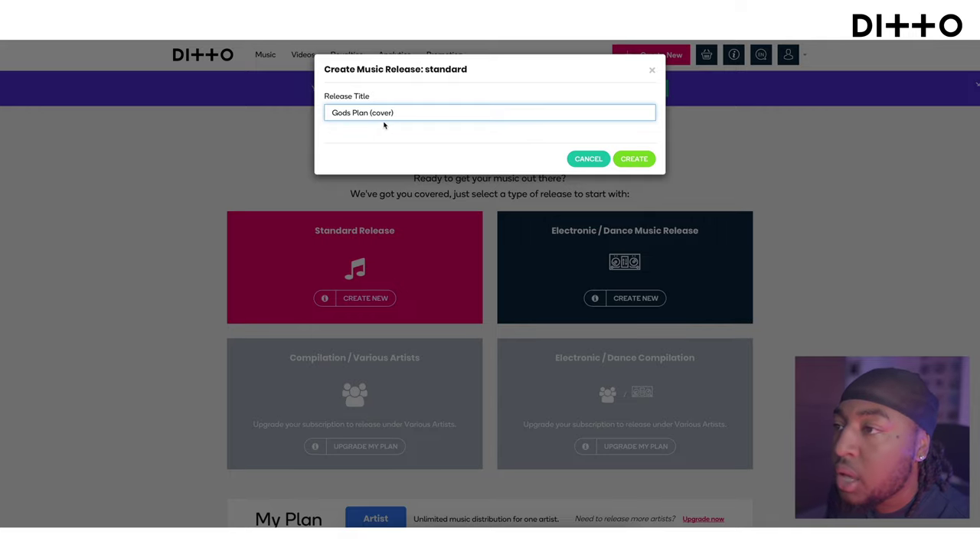
drag(368, 113, 418, 113)
key(BackSpace)
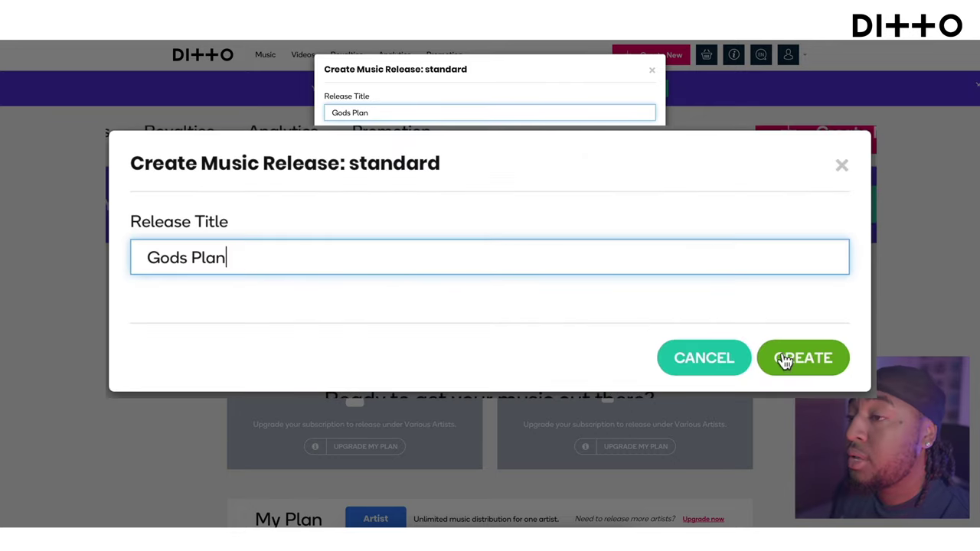
click(633, 158)
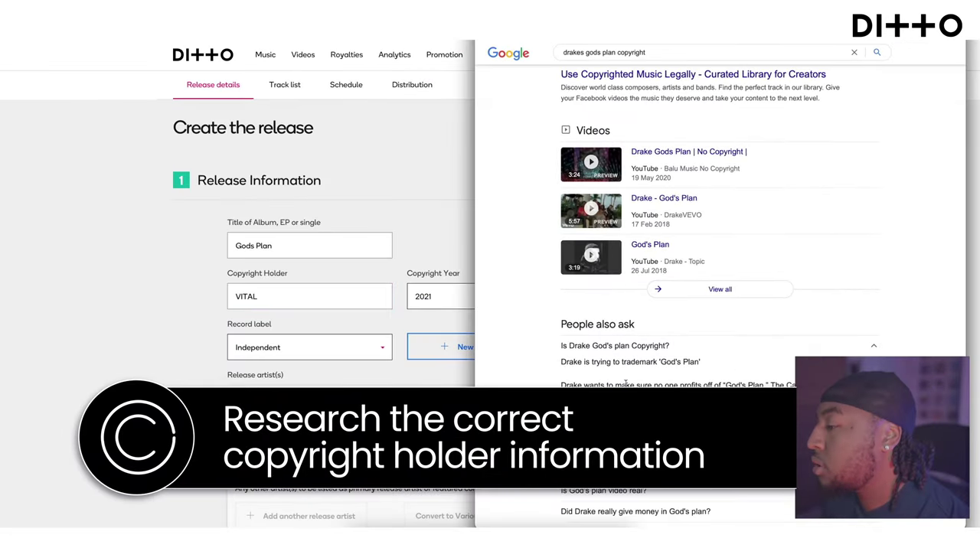
Fix the spacing in the copyright holder name Cash Money / Drake LP6.
scroll(720, 268, down, 5)
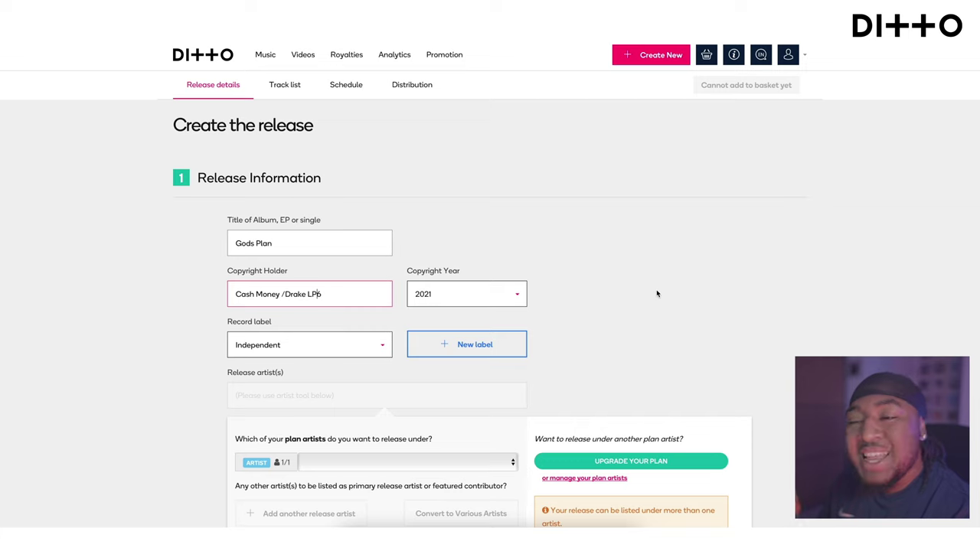
mouse_move(442, 301)
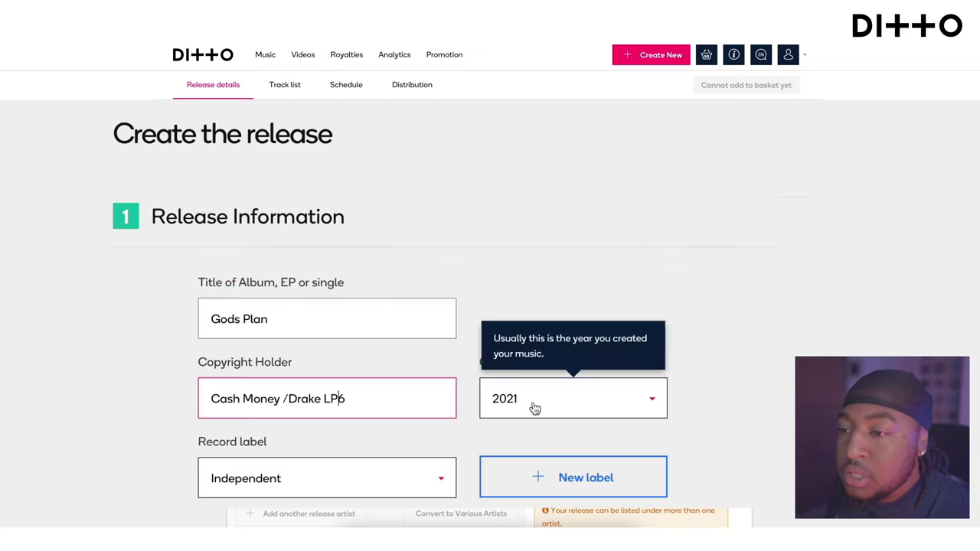
click(290, 400)
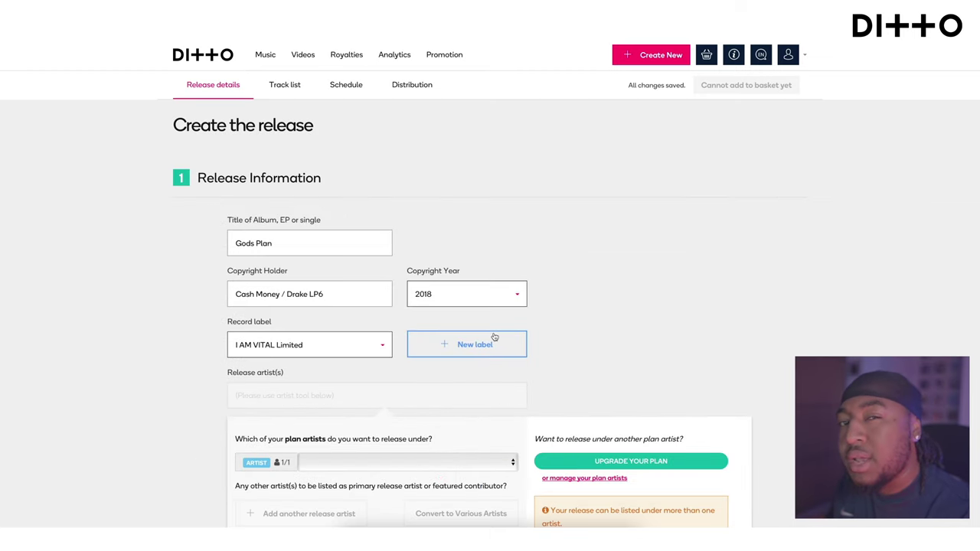
Set genres Hip-Hop/Rap and Pop and language English (British), then begin the track upload.
scroll(495, 337, down, 2)
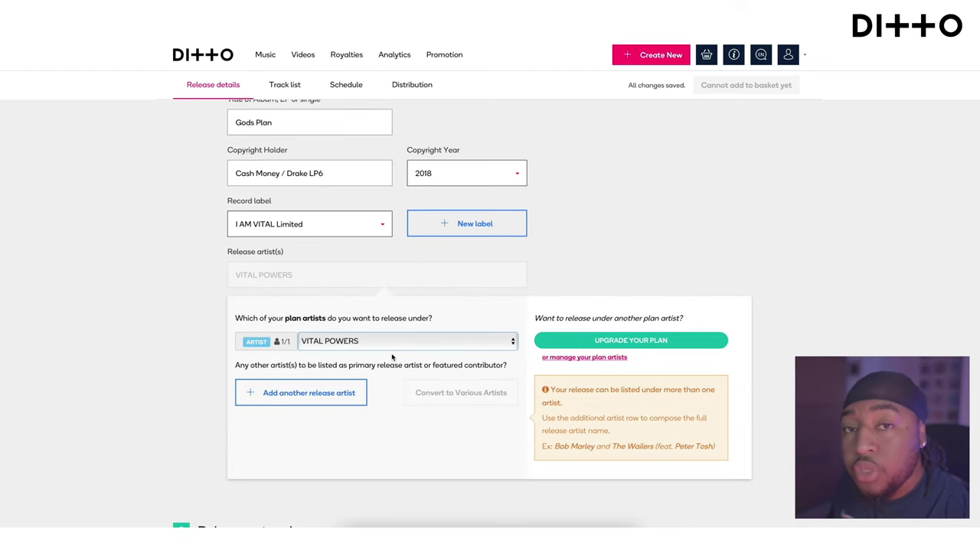
scroll(459, 383, down, 5)
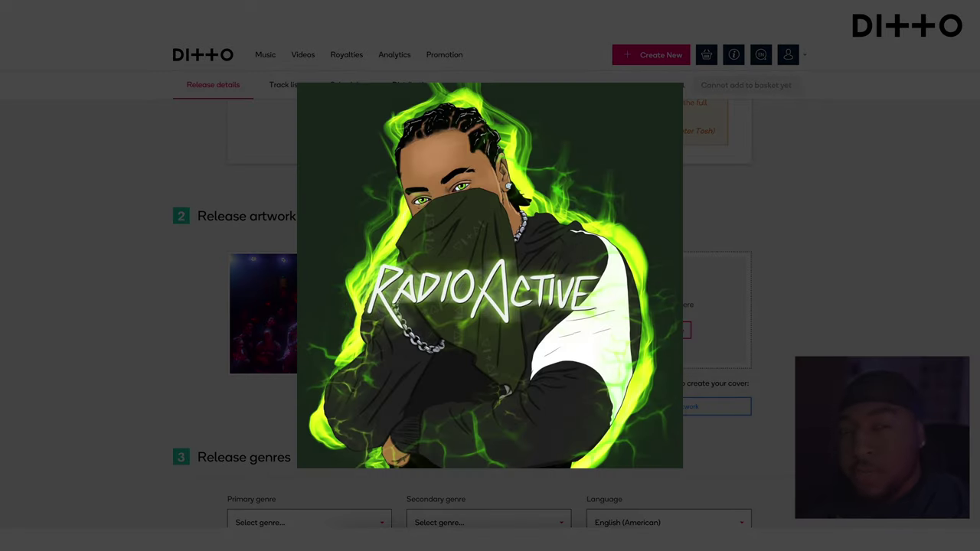
scroll(490, 306, down, 2)
click(306, 359)
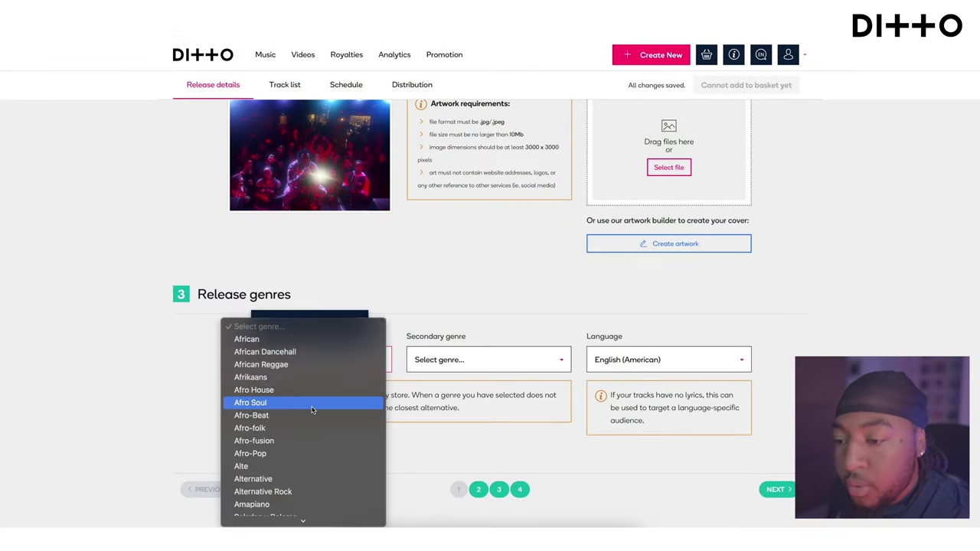
scroll(312, 411, down, 8)
click(463, 359)
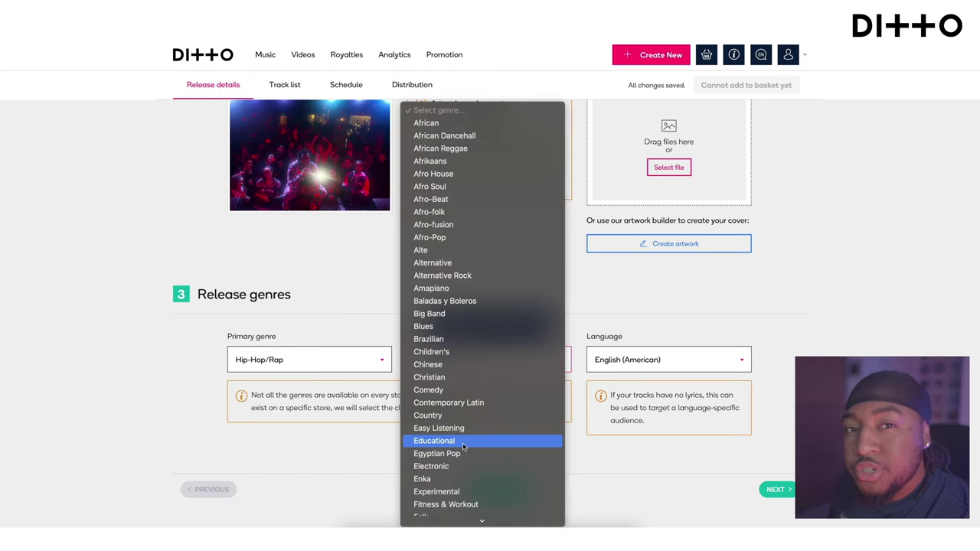
click(658, 359)
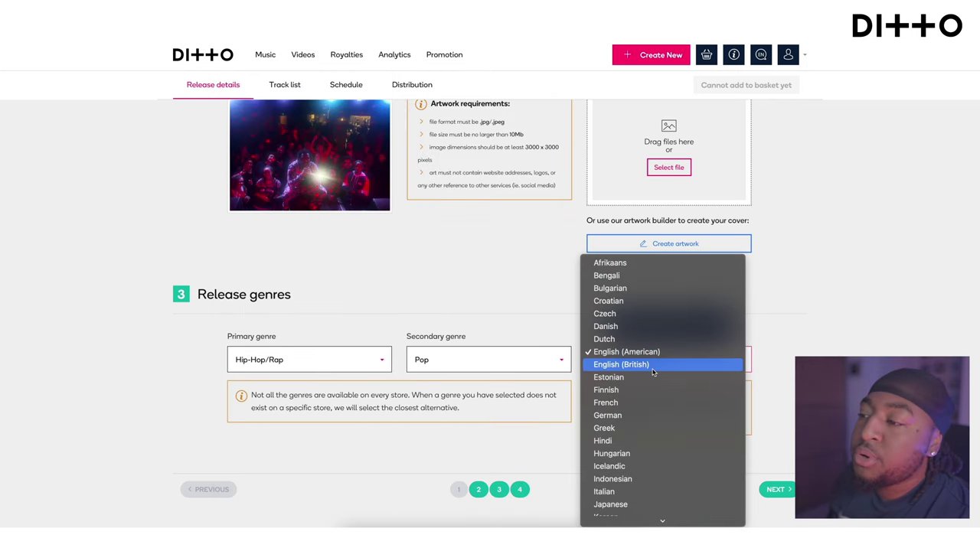
click(651, 366)
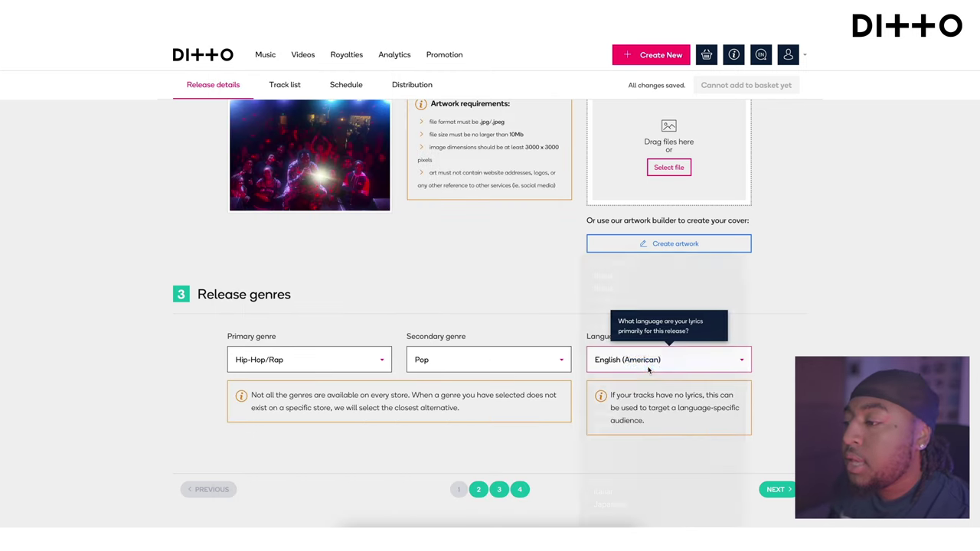
click(775, 489)
click(299, 309)
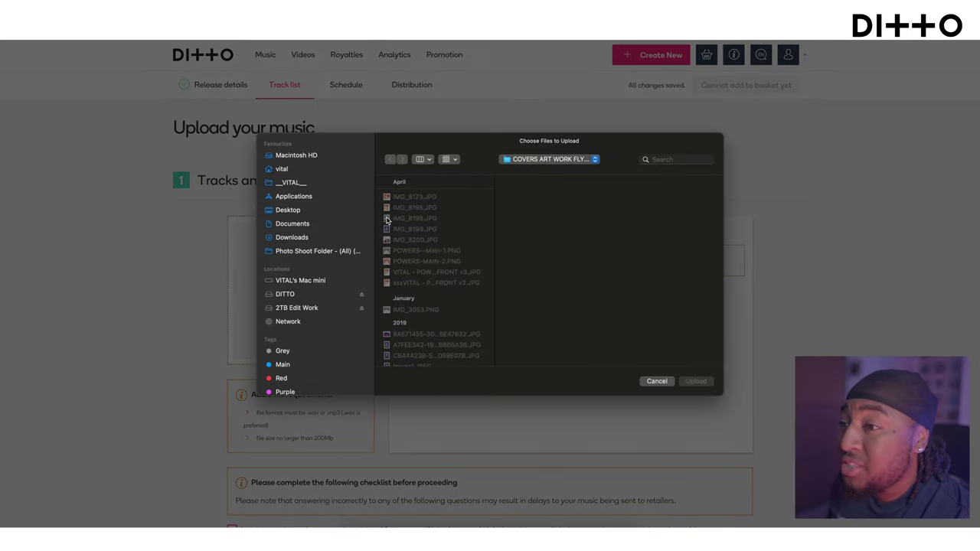
Upload the cover audio from the Desktop and set its 30-second preview to 0:10–0:40.
click(301, 214)
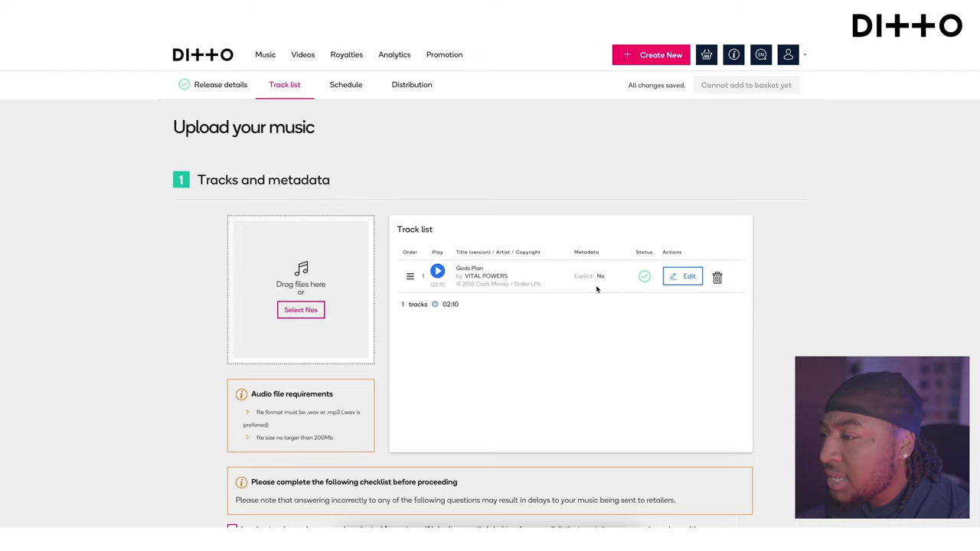
click(684, 276)
scroll(677, 300, down, 1)
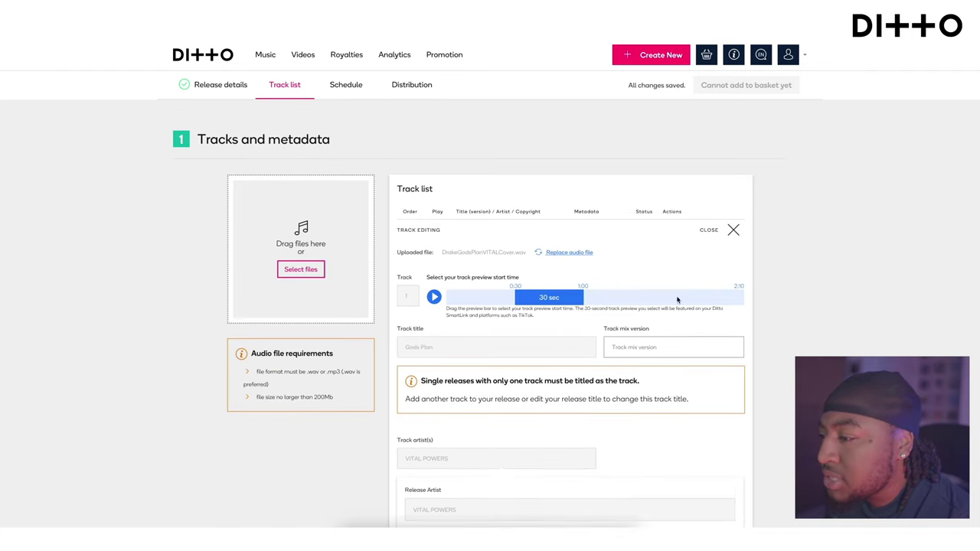
scroll(677, 300, down, 1)
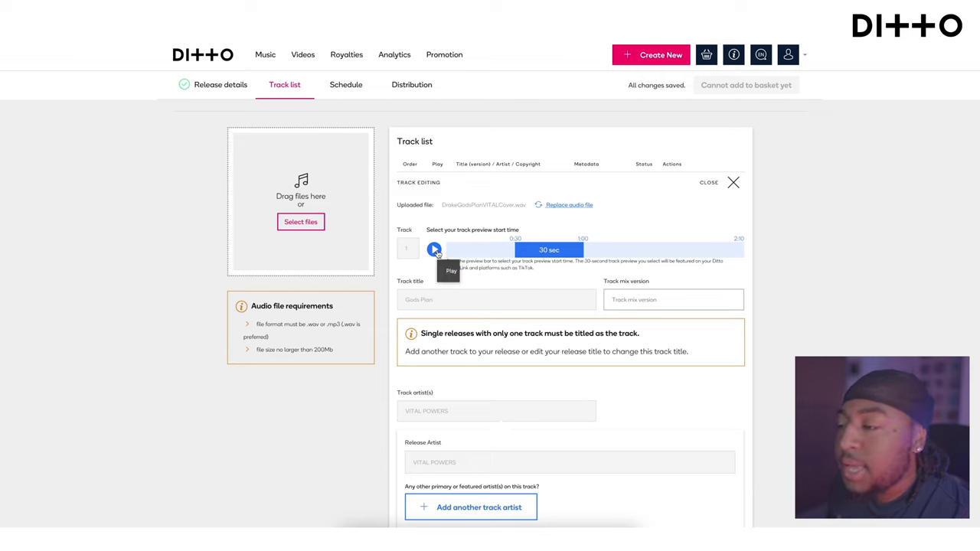
drag(530, 250, 483, 249)
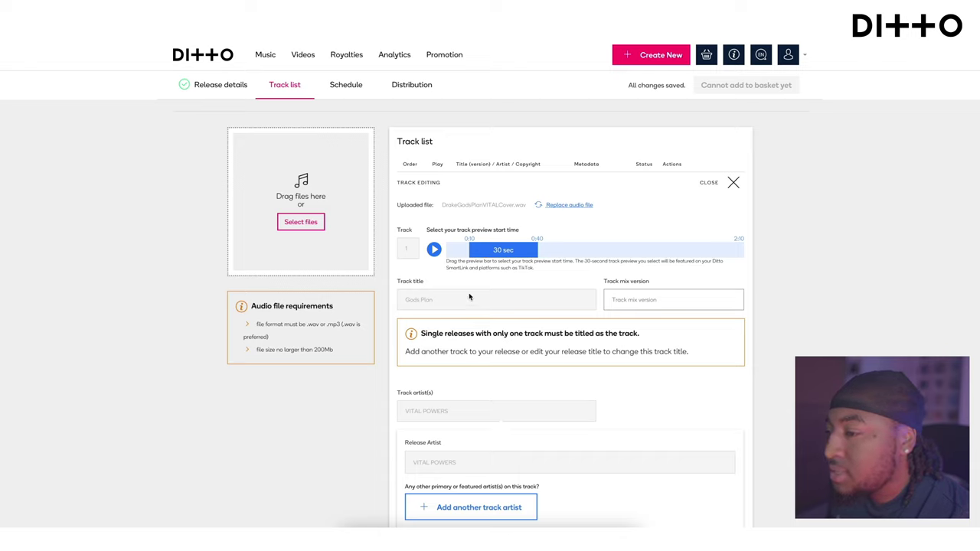
Enter 'cover' as the track mix version.
click(639, 299)
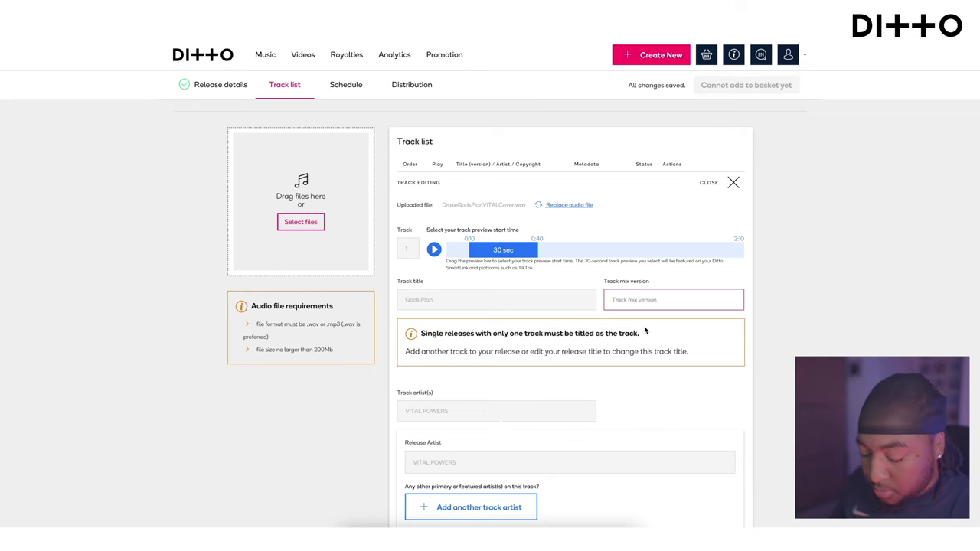
text(cover)
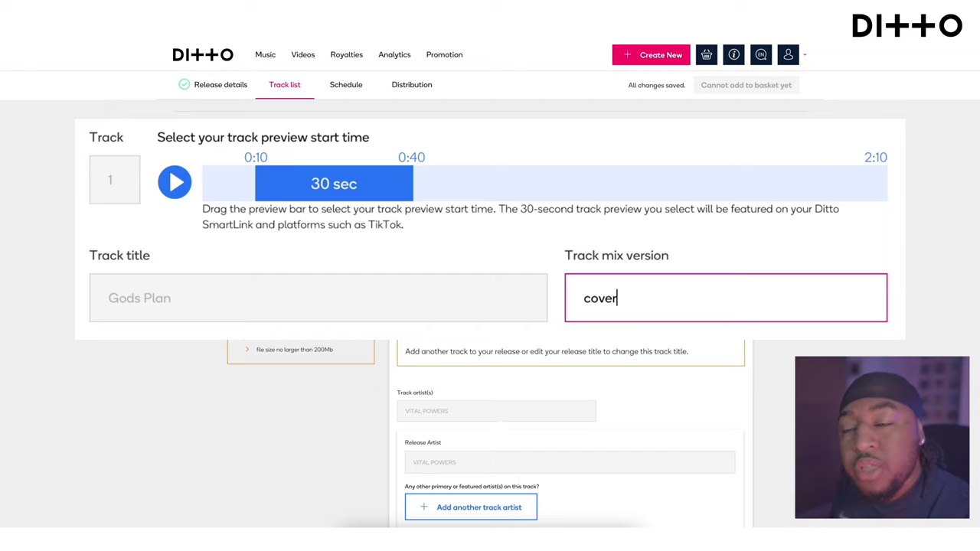
scroll(216, 213, down, 4)
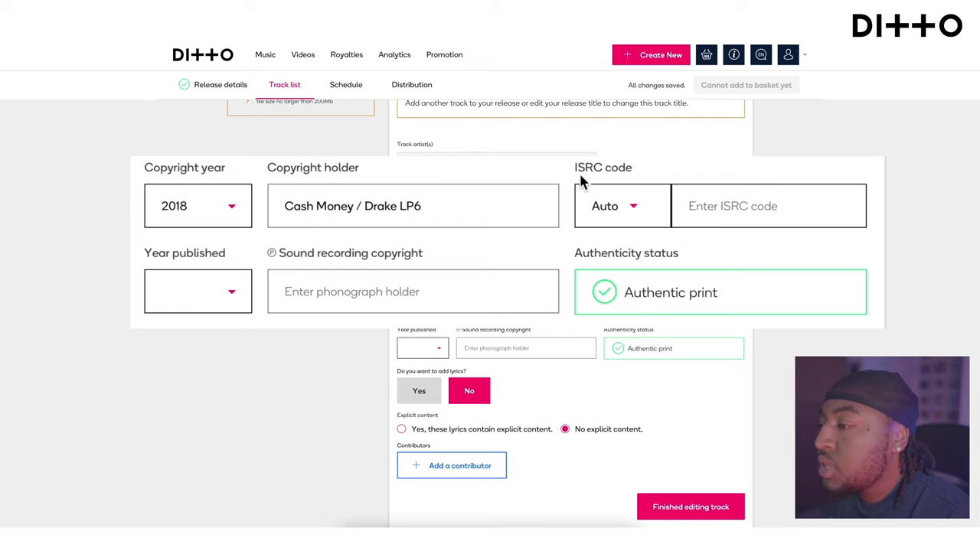
Keep the ISRC code auto-assigned and set the year published to 2021.
click(604, 192)
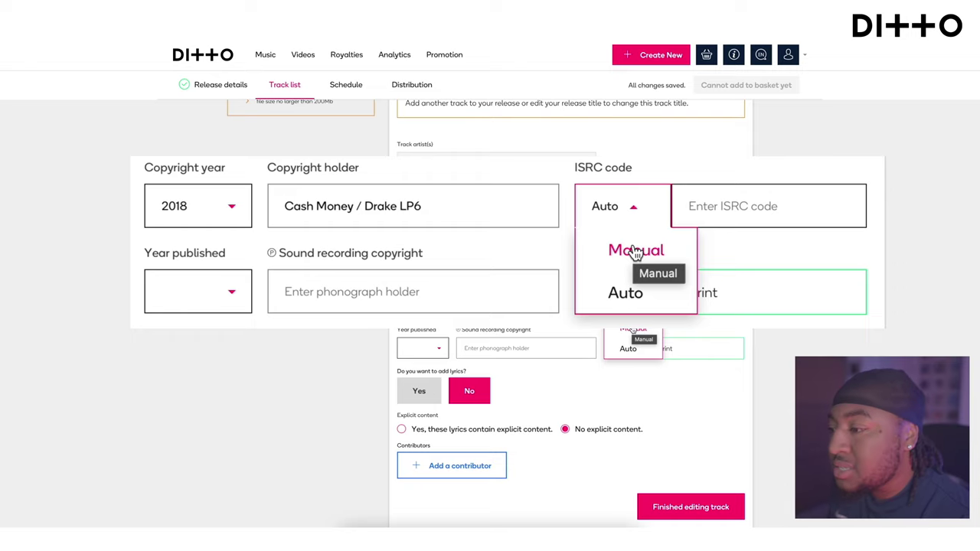
click(628, 349)
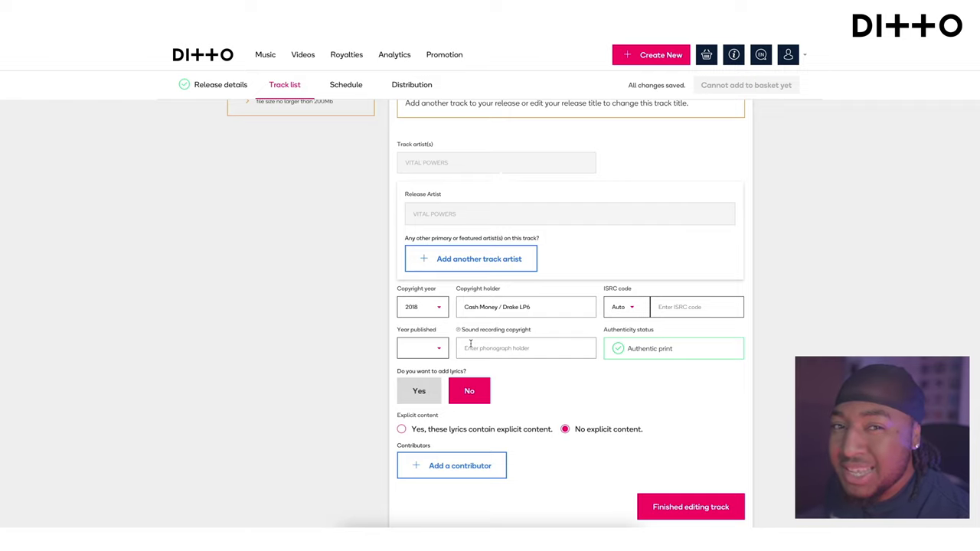
click(428, 348)
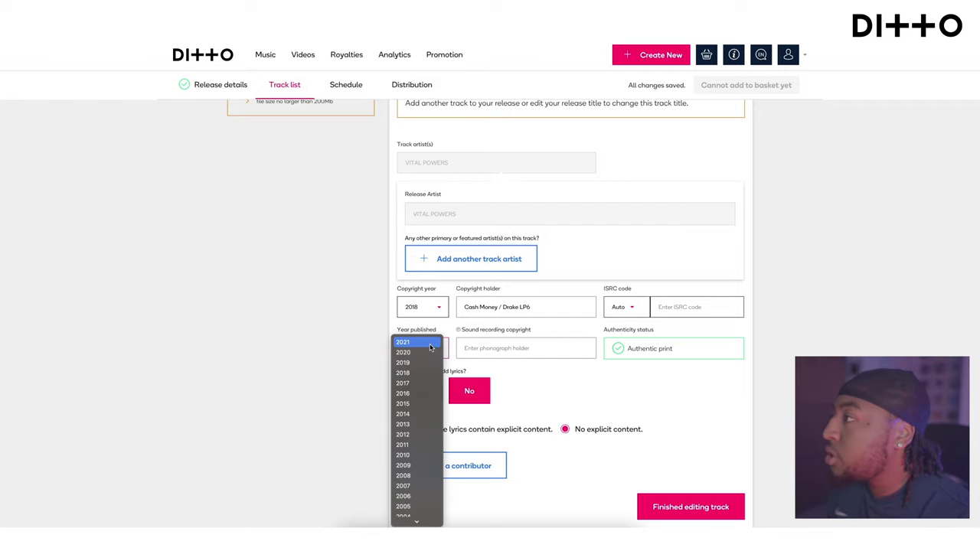
click(430, 346)
Set the sound recording copyright holder to I AM VITAL Limited and choose Yes for lyrics.
click(476, 350)
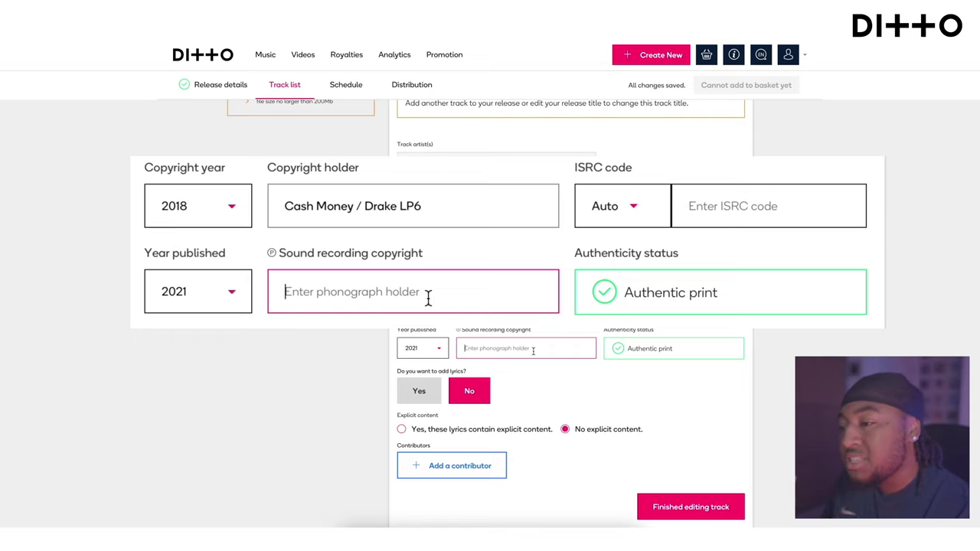
text(I AM VITAL Limited)
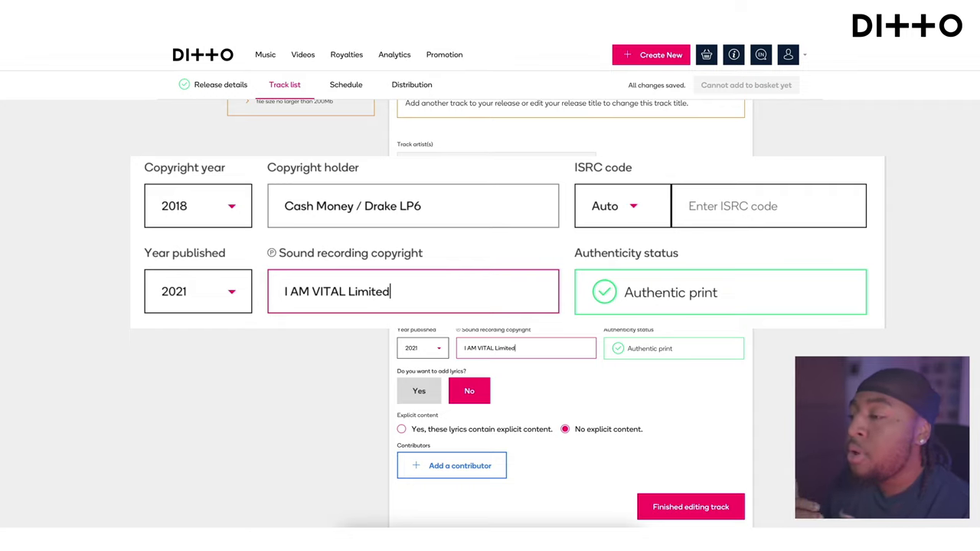
click(419, 392)
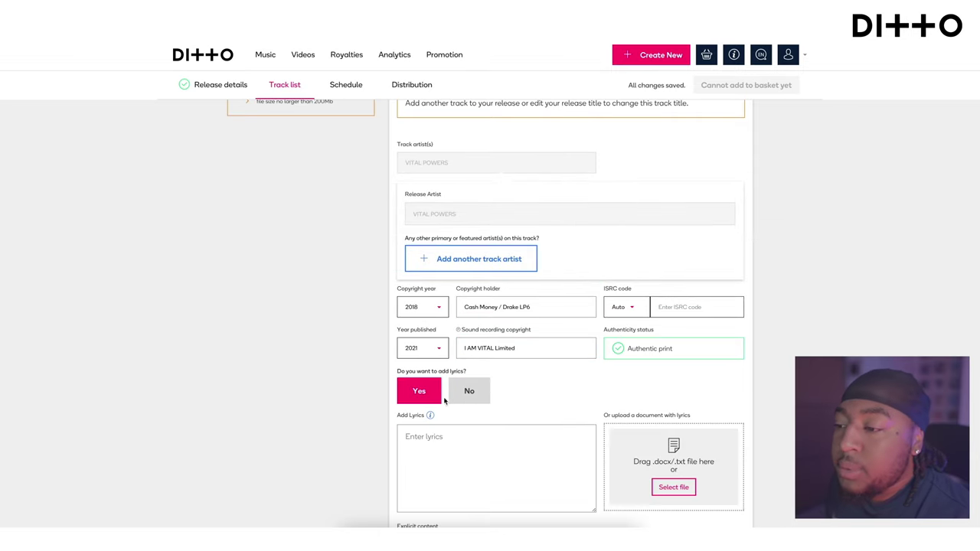
Answer No to adding lyrics and review the contributor and explicit content fields.
scroll(495, 396, down, 1)
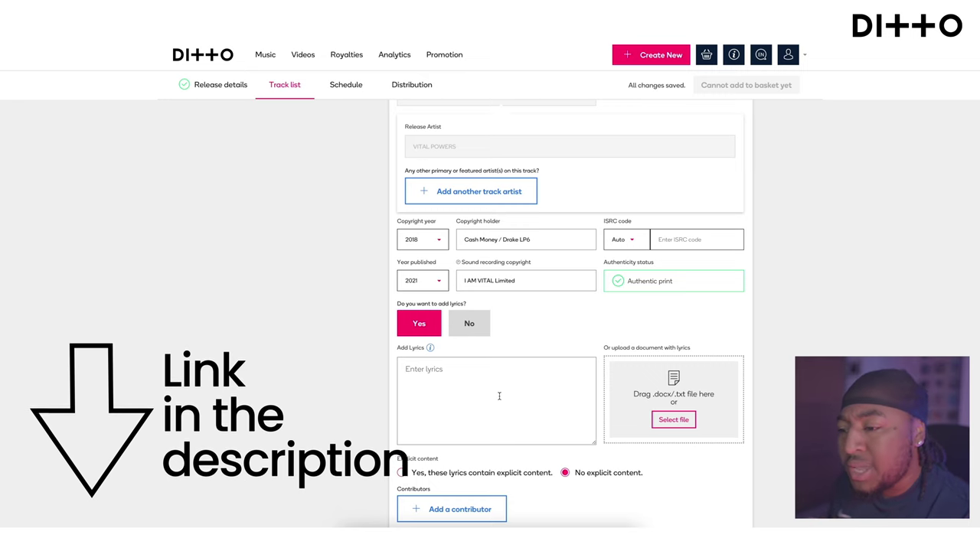
click(487, 326)
scroll(487, 326, down, 2)
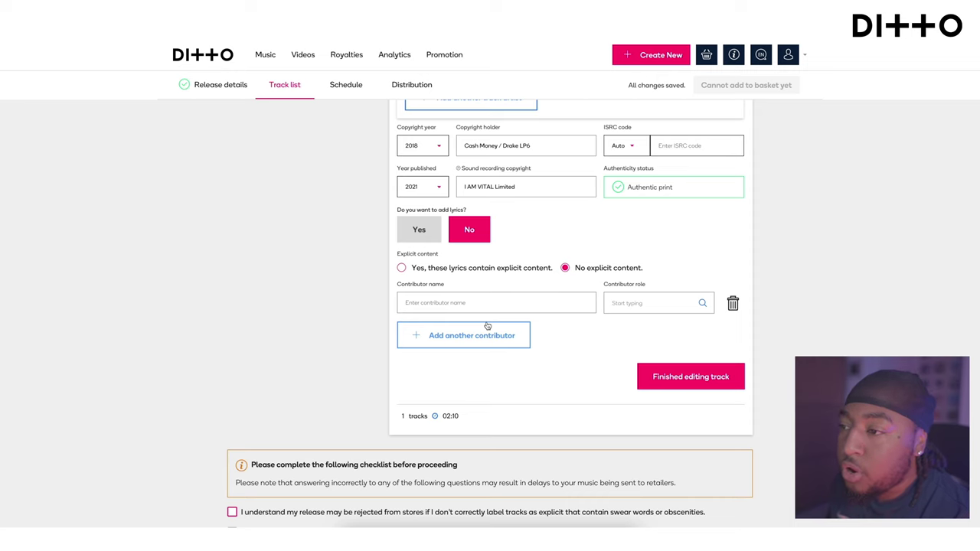
scroll(490, 319, up, 3)
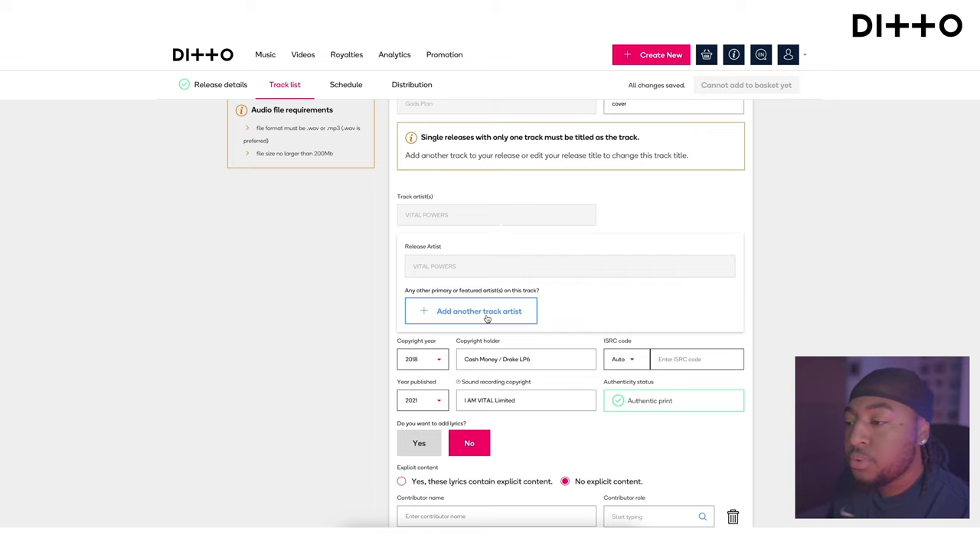
scroll(485, 319, down, 3)
scroll(490, 327, up, 1)
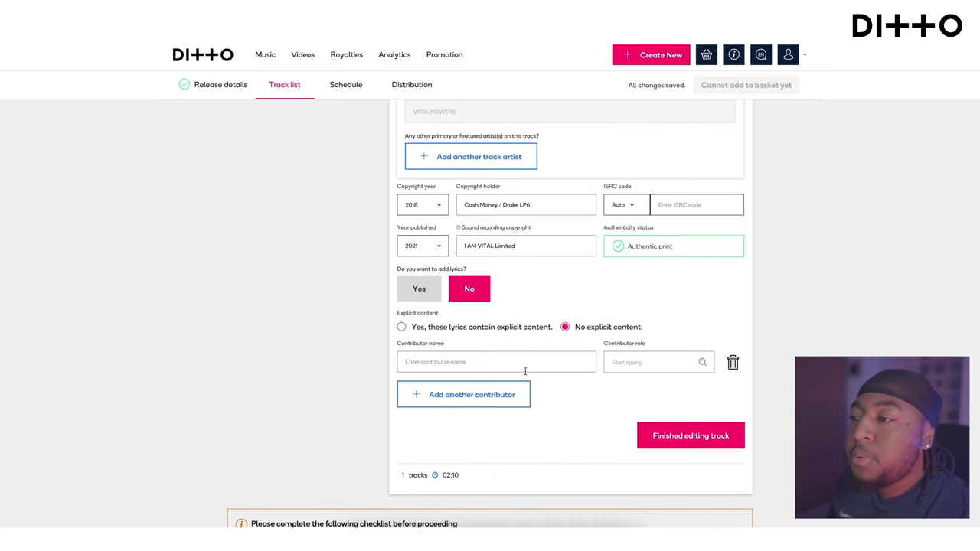
scroll(525, 366, up, 1)
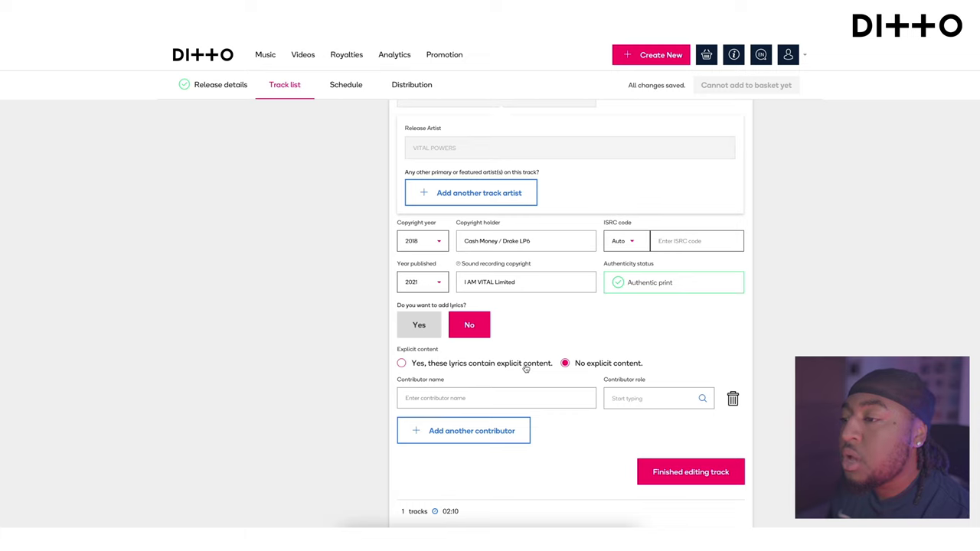
scroll(525, 368, down, 1)
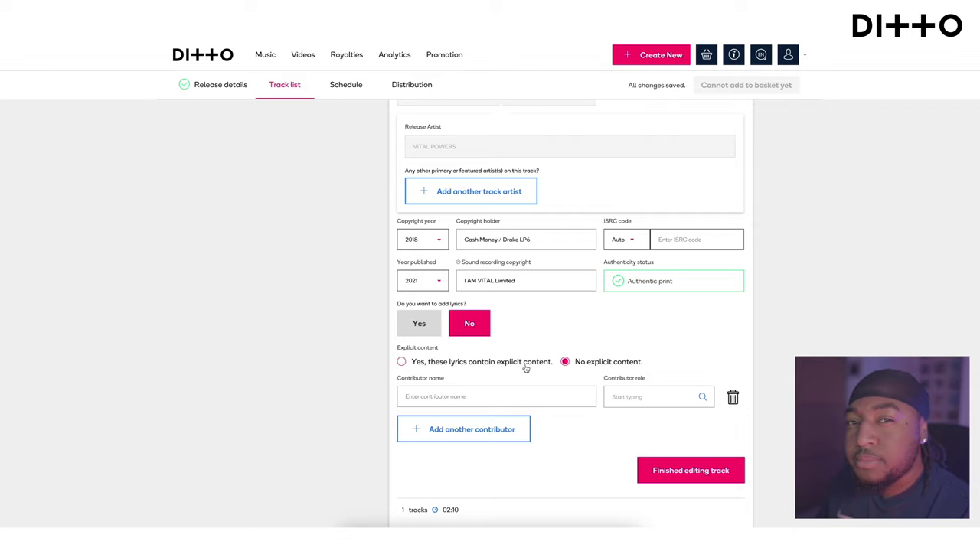
scroll(674, 256, down, 3)
Scroll down to the Covers and copyrighted materials section of the release form.
scroll(681, 253, down, 5)
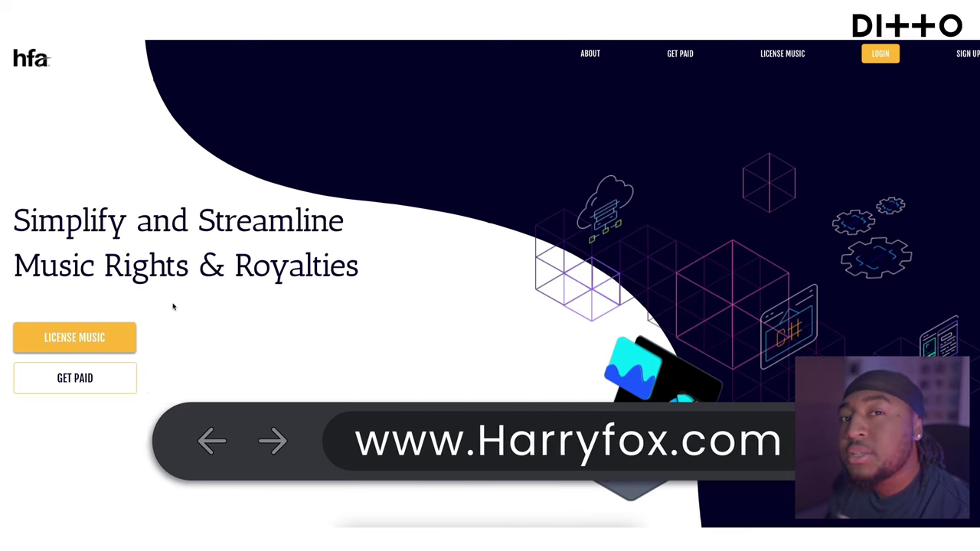
Register a Songfile account from the HFA sign-up page and accept the licensing terms.
click(968, 54)
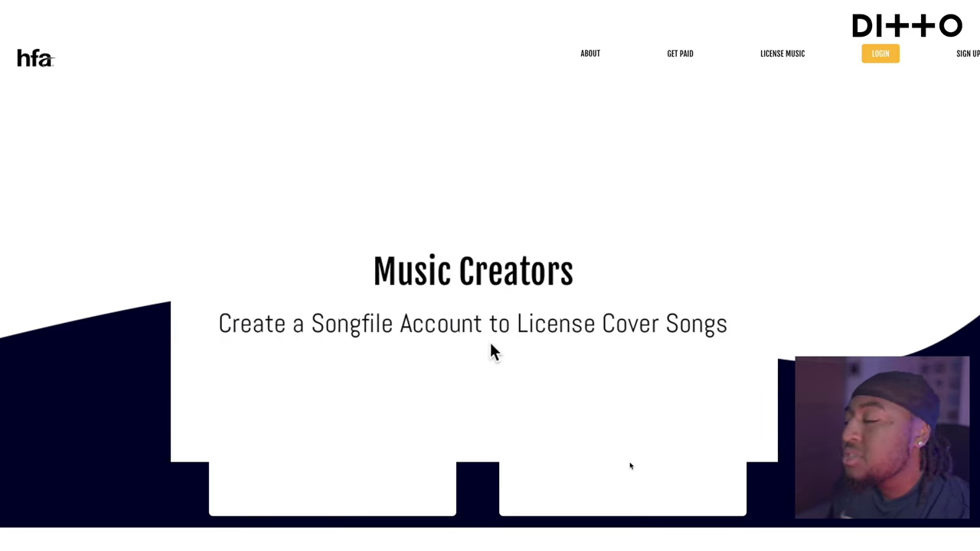
click(630, 464)
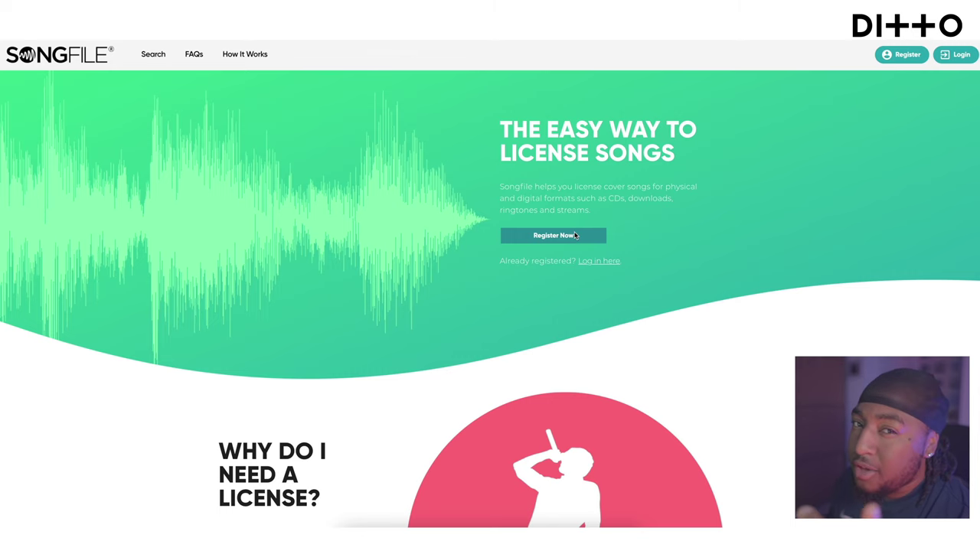
click(575, 235)
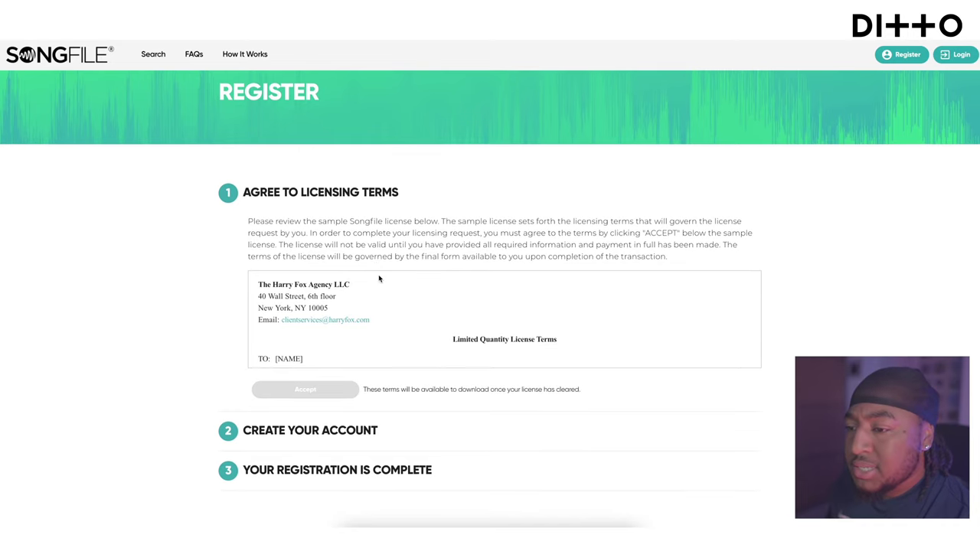
scroll(378, 279, down, 15)
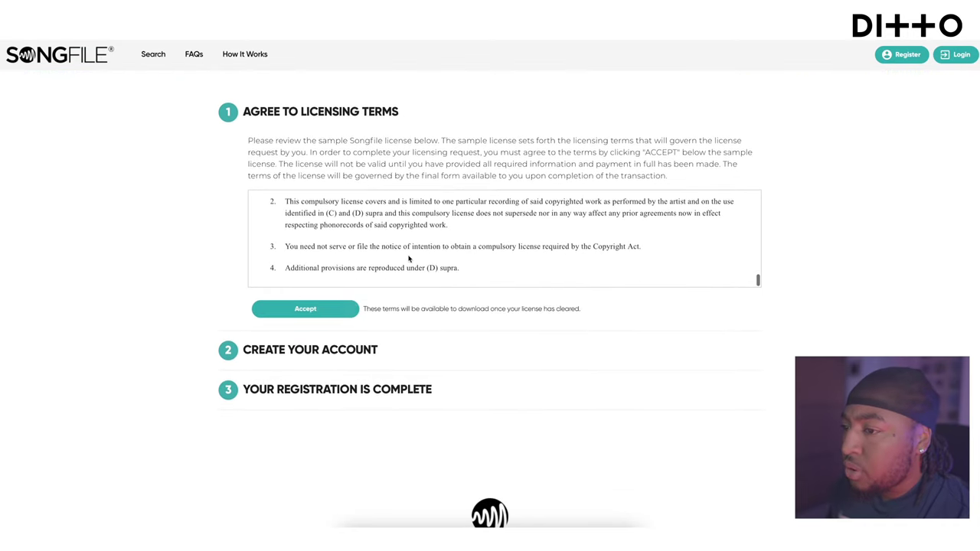
click(306, 309)
click(401, 255)
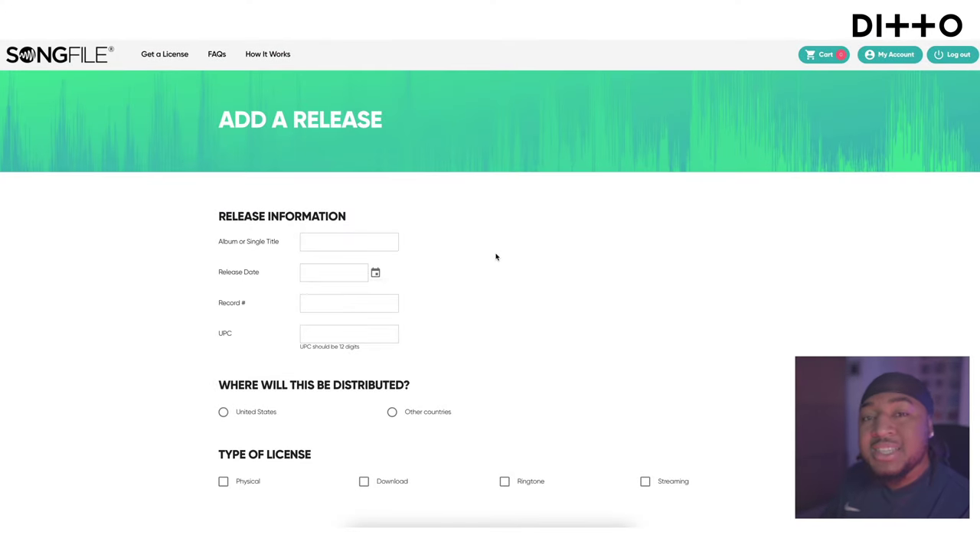
Enter the Gods Plan release details dated 2021-08-31 with United States distribution.
click(342, 243)
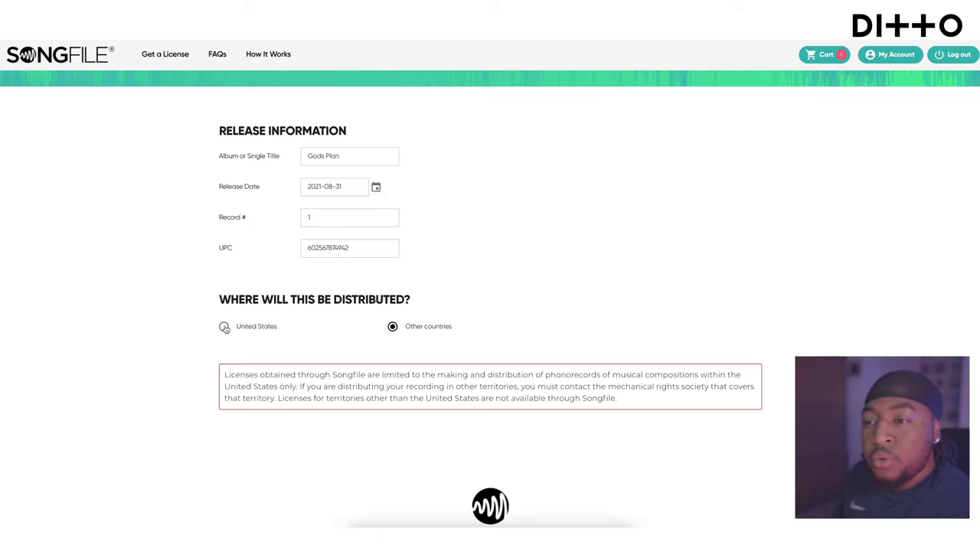
click(224, 326)
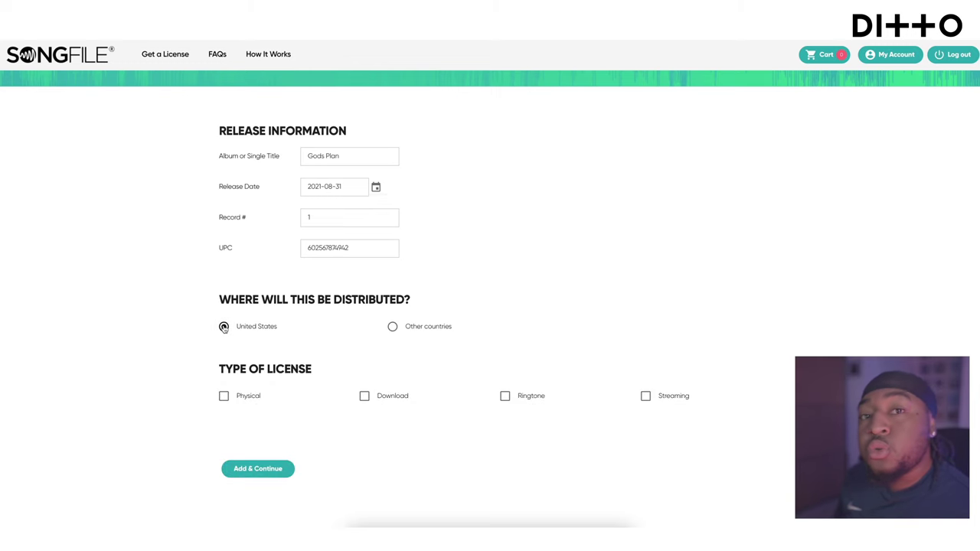
click(392, 326)
scroll(459, 331, down, 1)
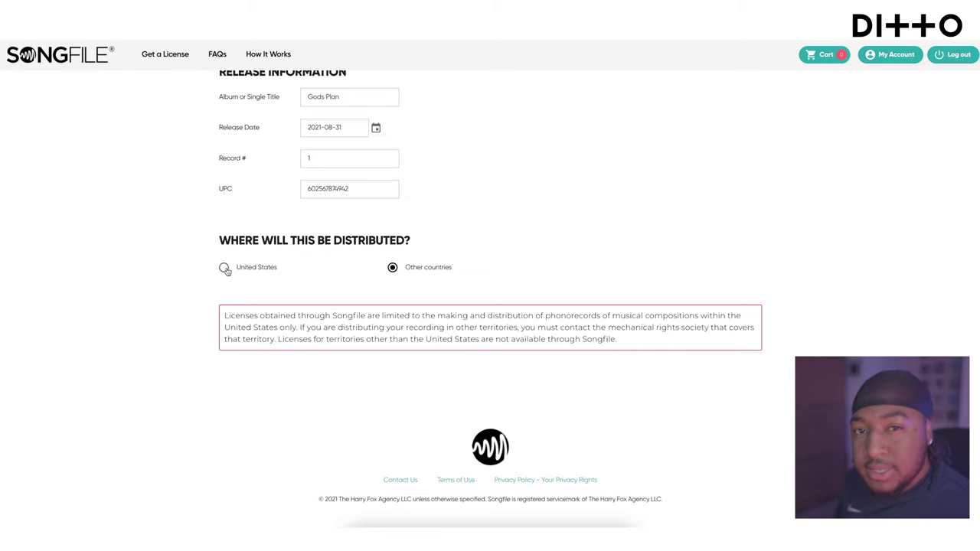
click(224, 268)
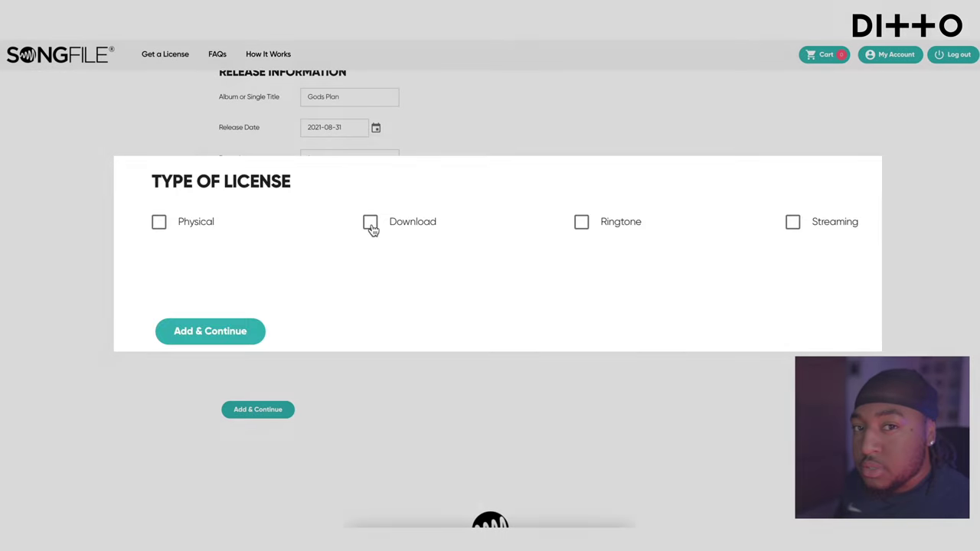
Choose a Download license and enter 1000 permanent digital download copies.
click(370, 223)
click(267, 324)
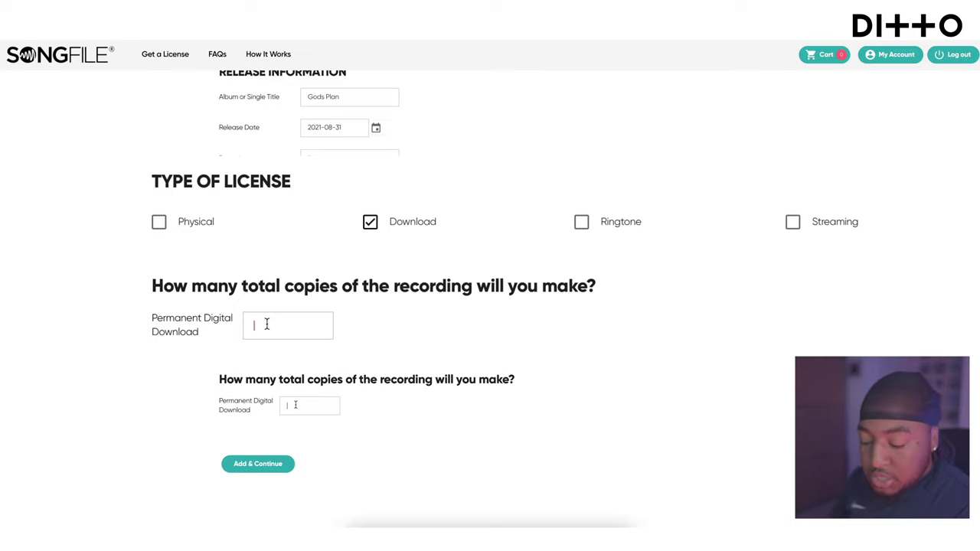
text(100)
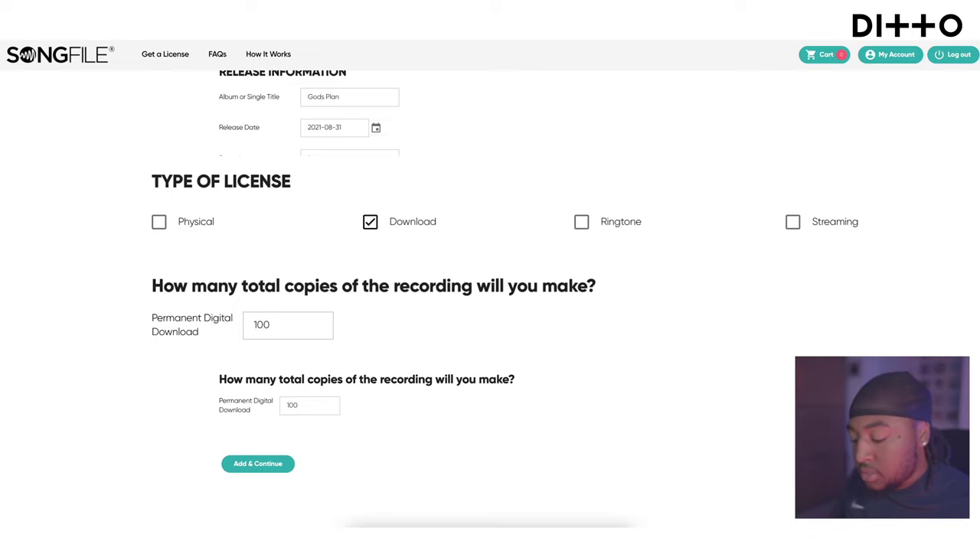
text(0)
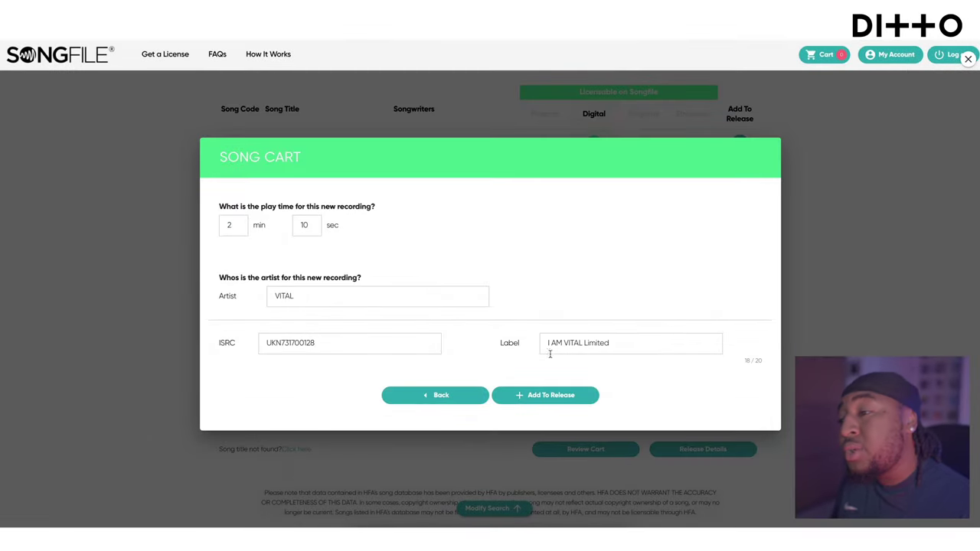
Add GODS PLAN to the release from the Song Cart.
click(540, 398)
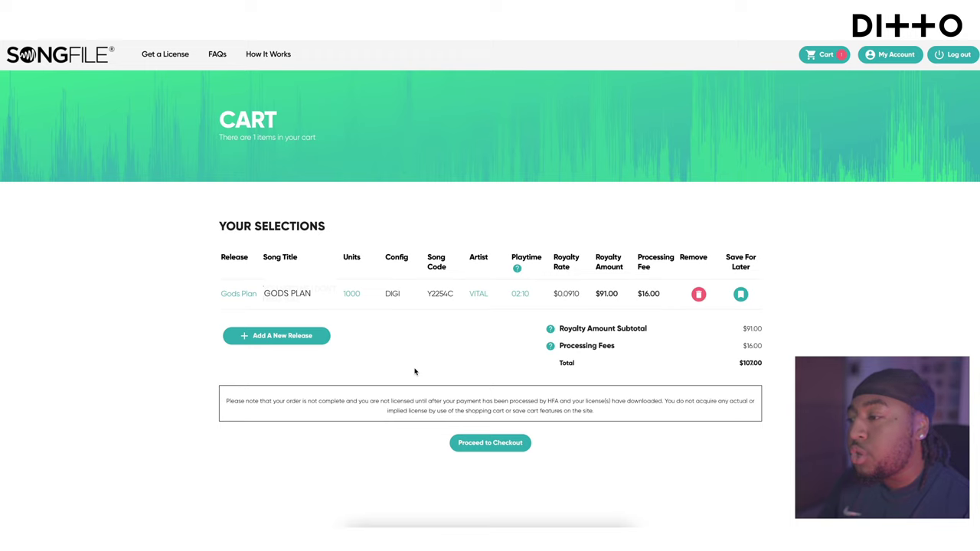
Go to checkout for the Songfile license cart and accept the licensing terms.
click(492, 443)
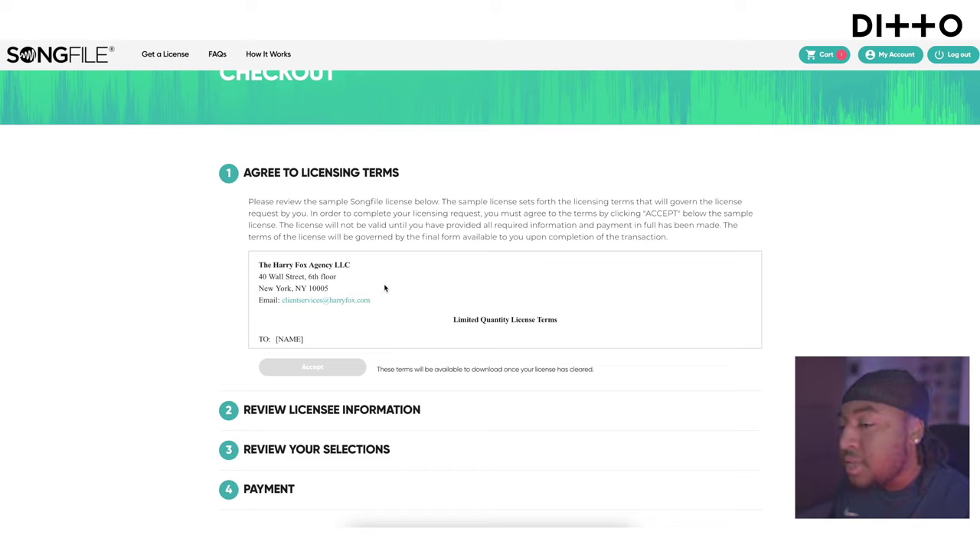
scroll(385, 287, down, 3)
scroll(387, 288, up, 1)
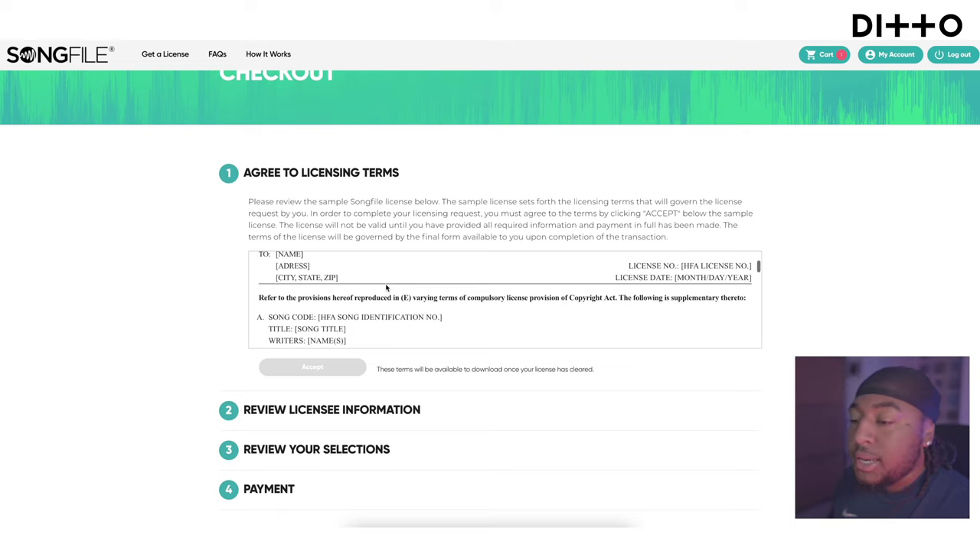
scroll(386, 288, down, 10)
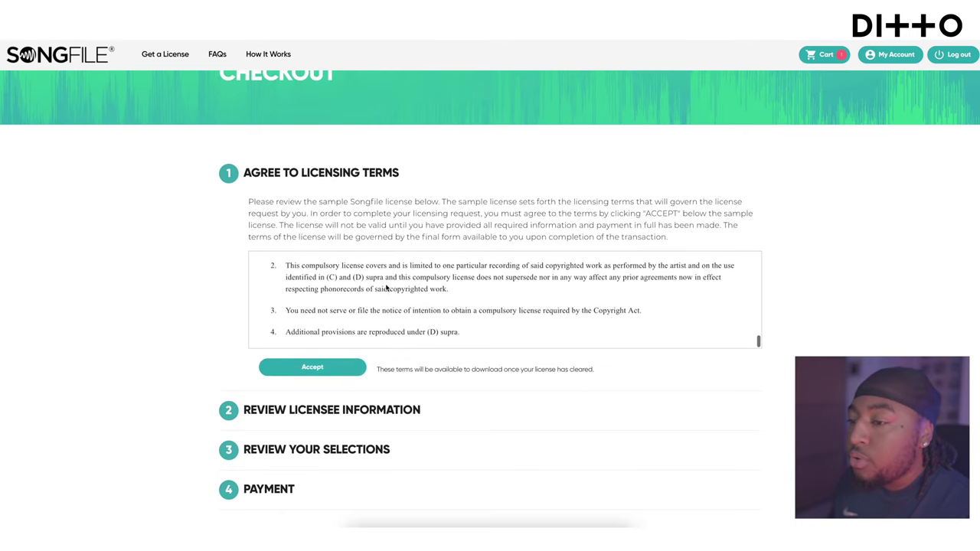
click(325, 367)
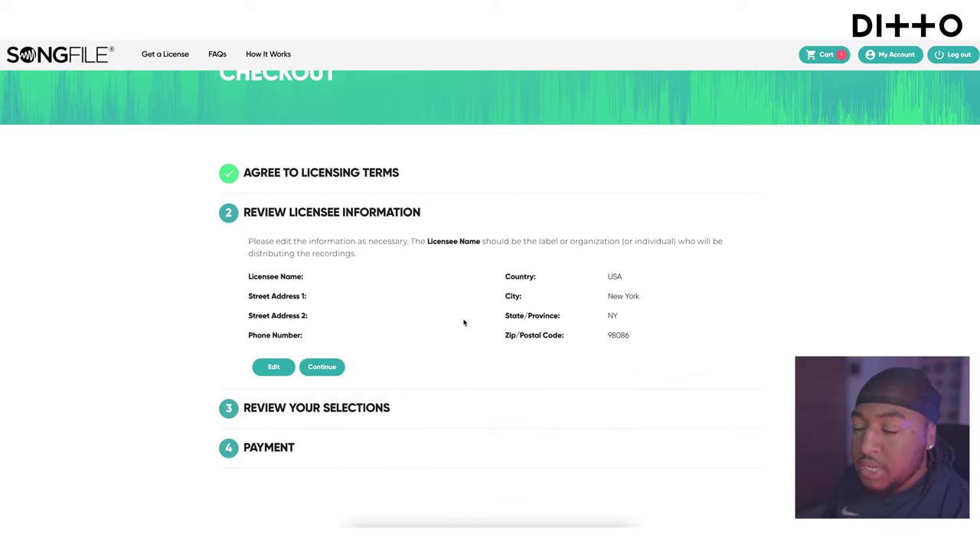
Confirm the licensee information and song selections to reach the $107.00 card payment step.
click(321, 368)
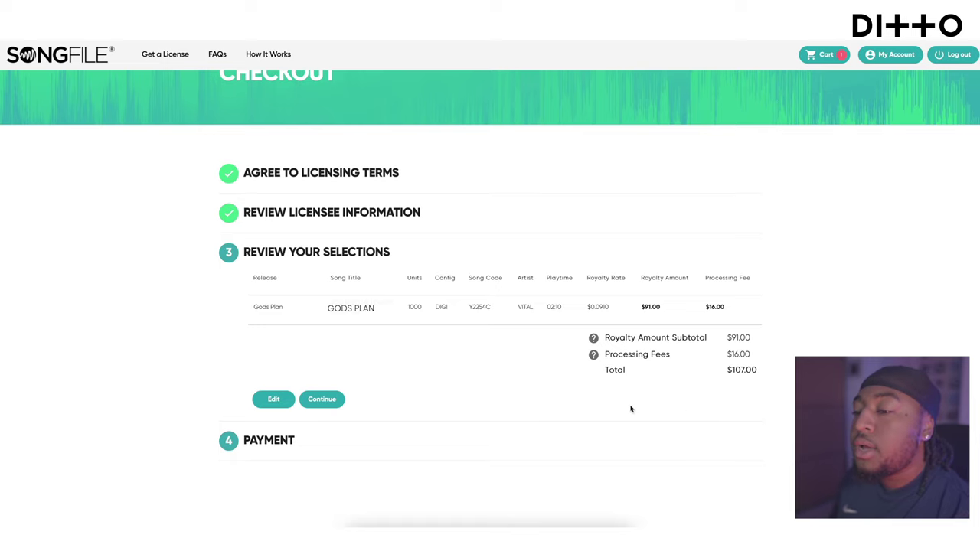
click(324, 401)
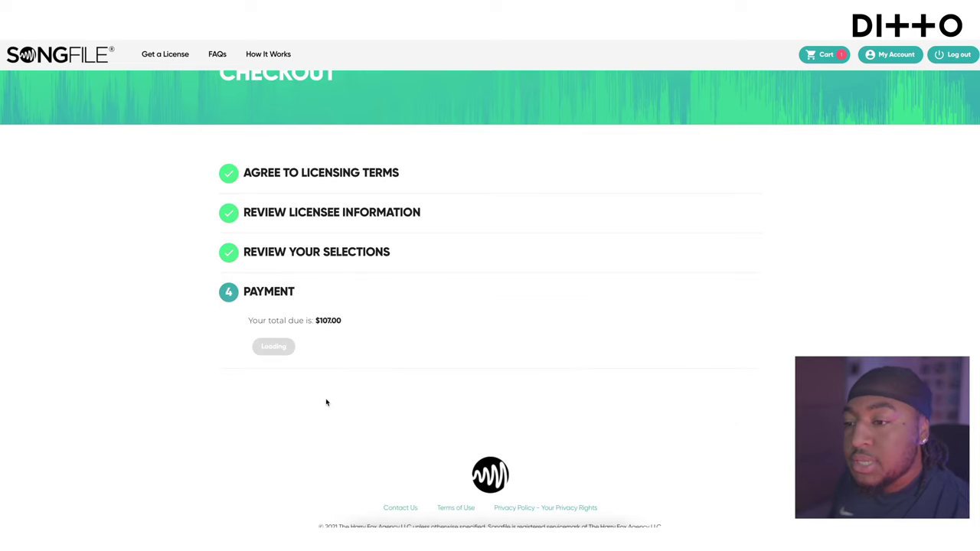
scroll(398, 405, down, 1)
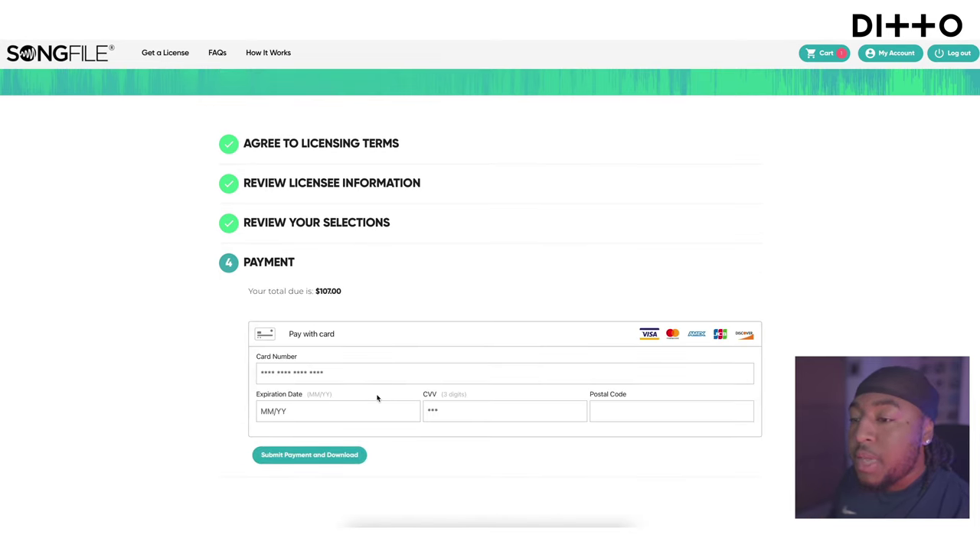
scroll(404, 399, down, 1)
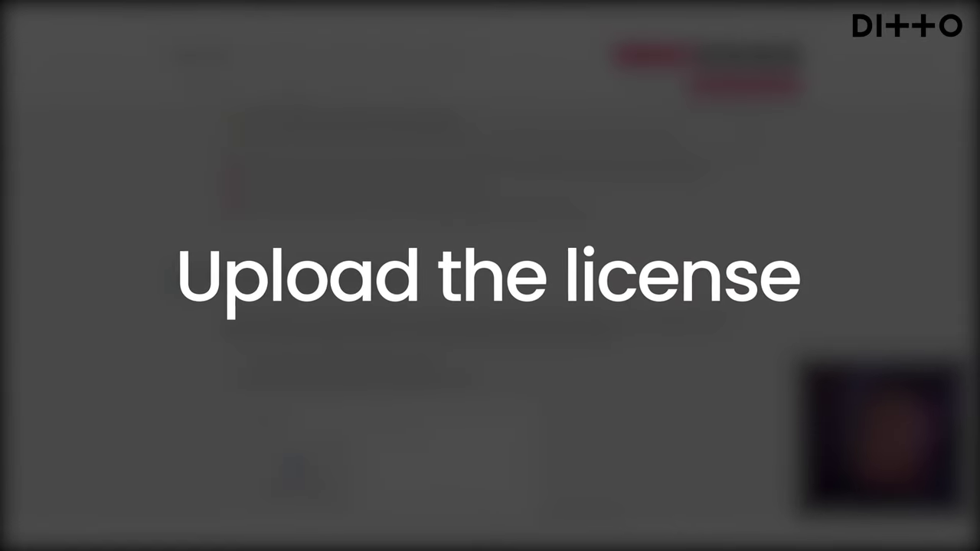
Skip the copyright documentation upload and advance to the release schedule page.
scroll(463, 349, down, 1)
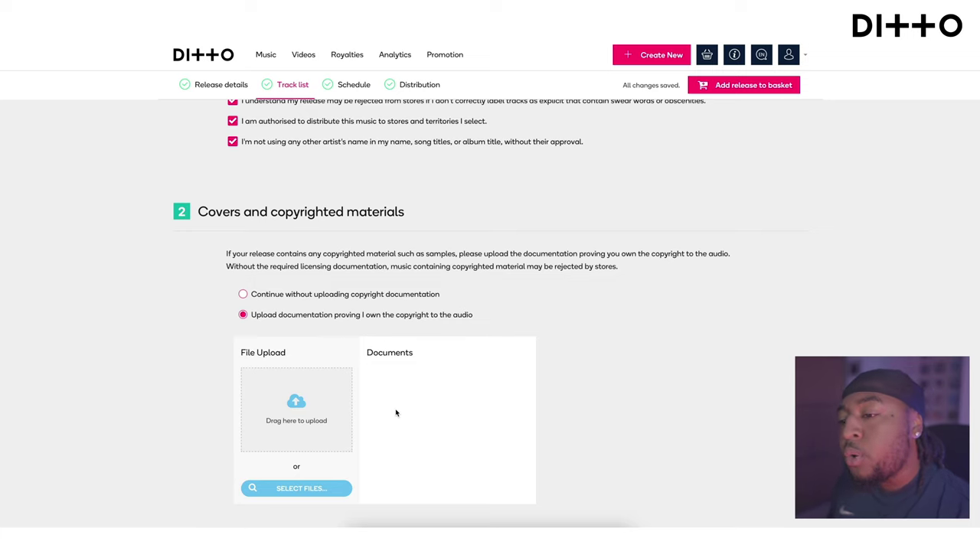
scroll(393, 413, down, 1)
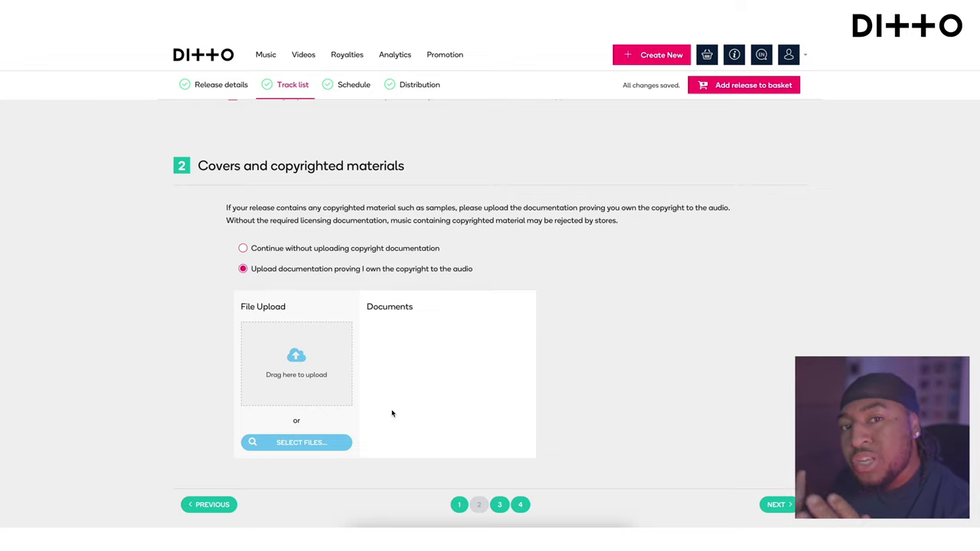
click(243, 248)
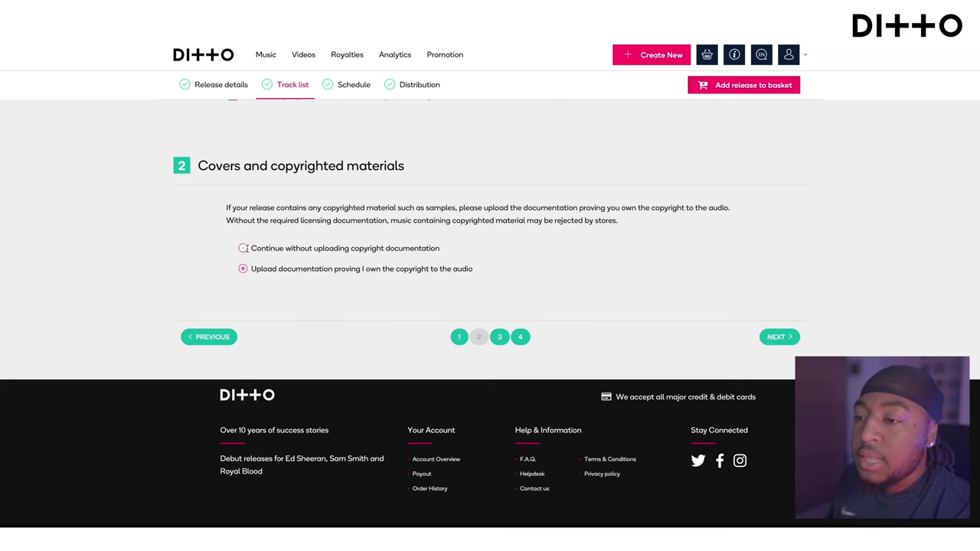
click(779, 337)
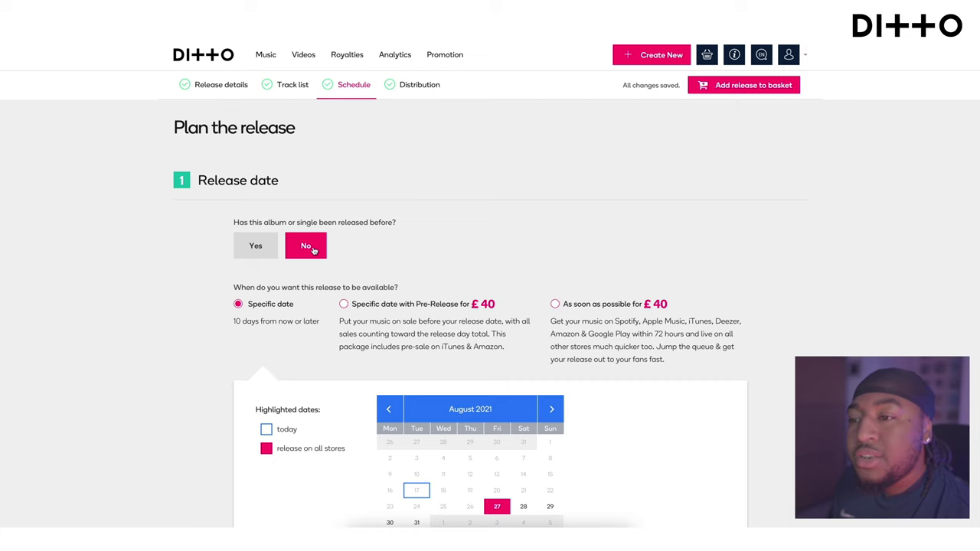
Pick August 31, 2021 in the Release date calendar.
scroll(312, 250, down, 3)
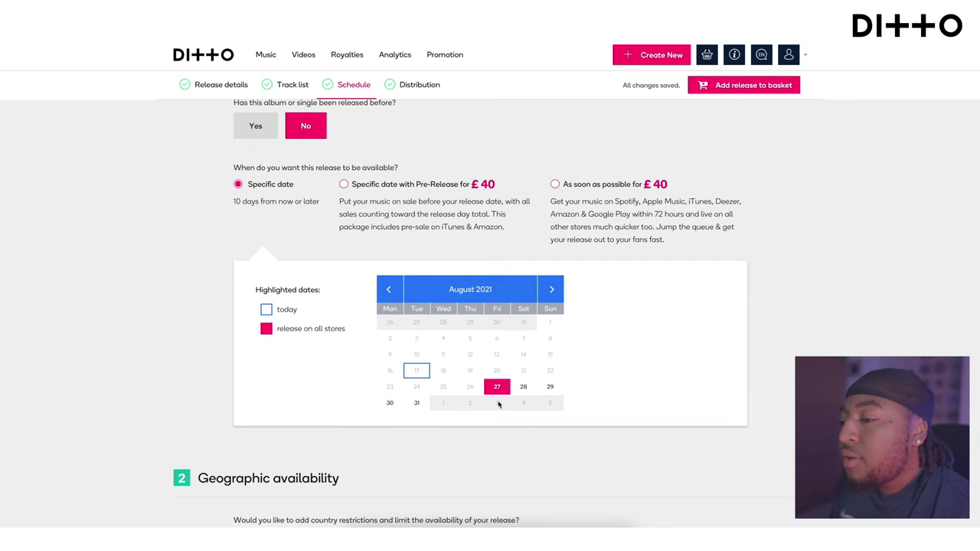
click(416, 404)
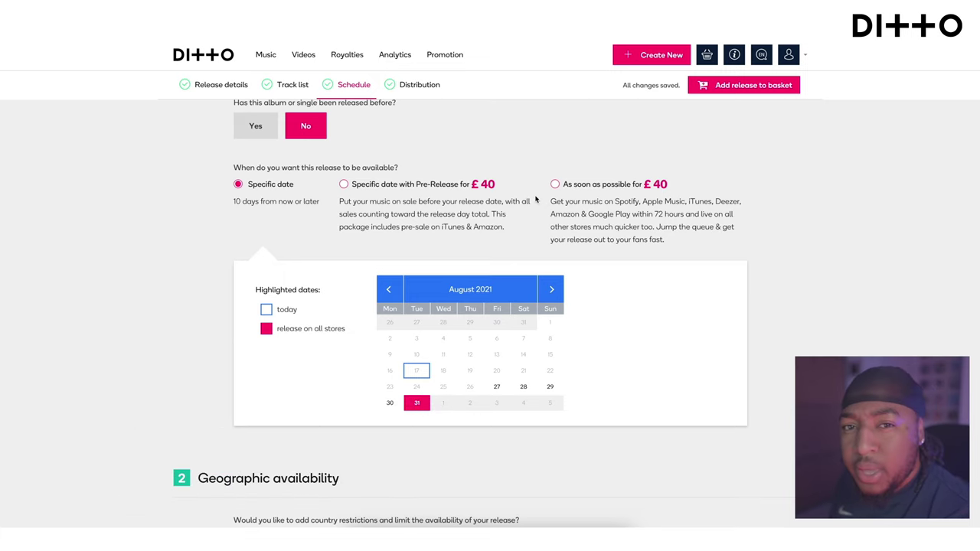
scroll(536, 199, down, 4)
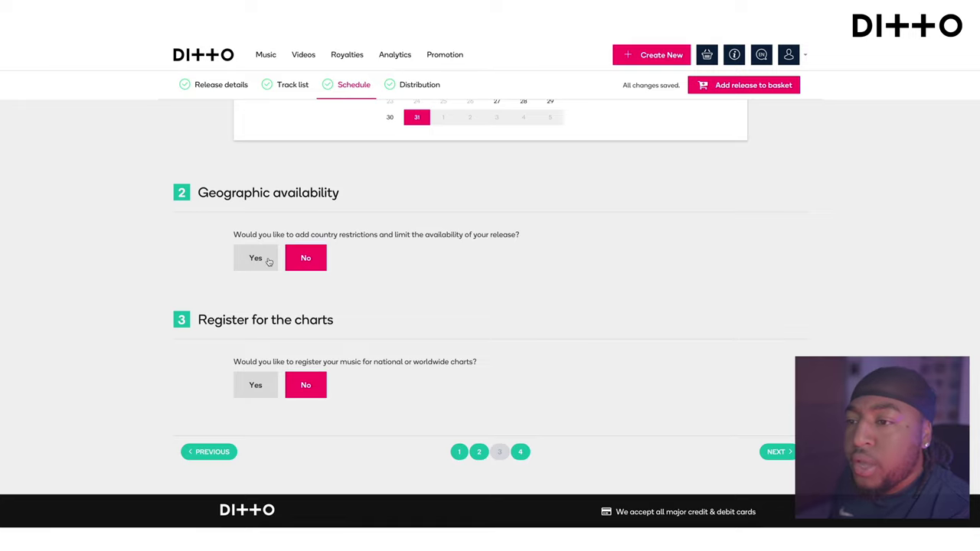
Enable country restrictions and limit the release's territory to the United States.
click(260, 259)
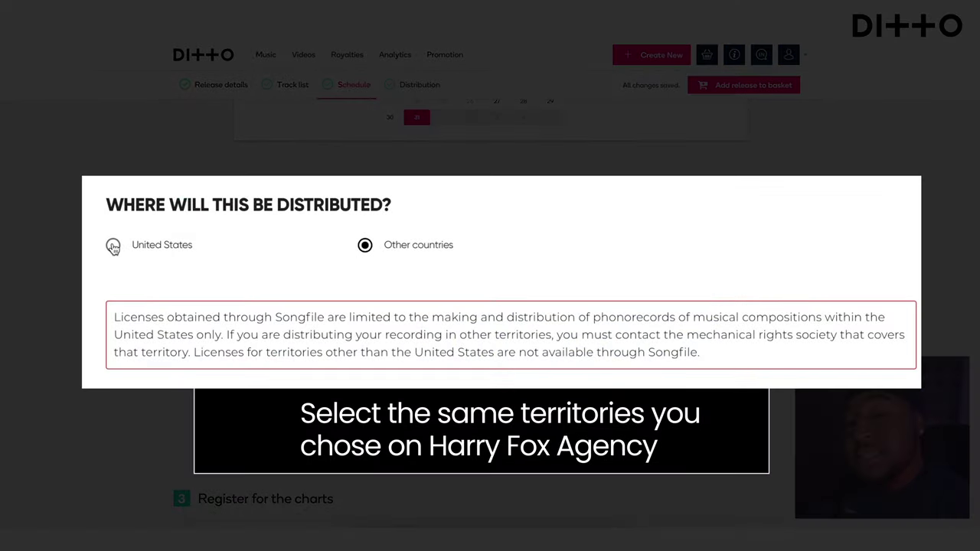
click(112, 245)
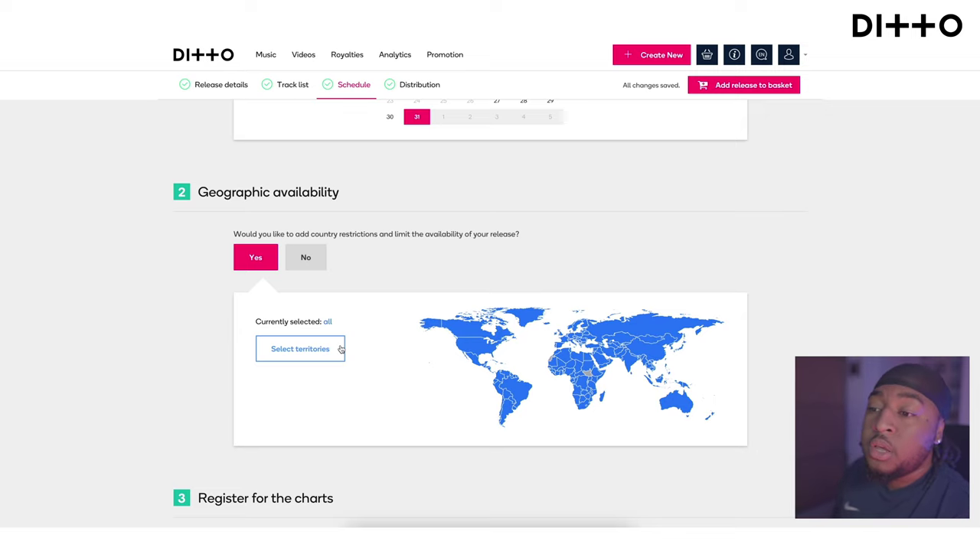
scroll(345, 355, down, 3)
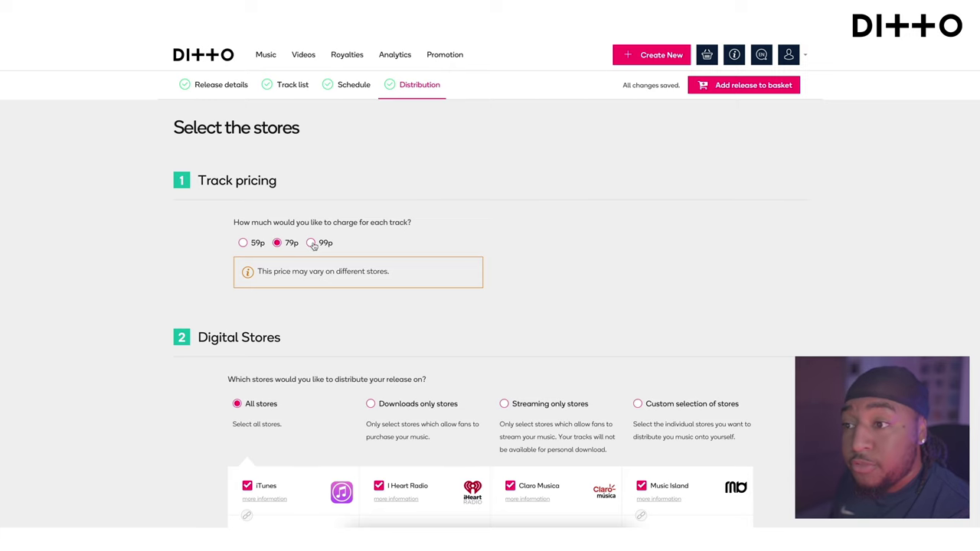
Choose 'Streaming only stores' under Digital Stores.
scroll(364, 307, down, 1)
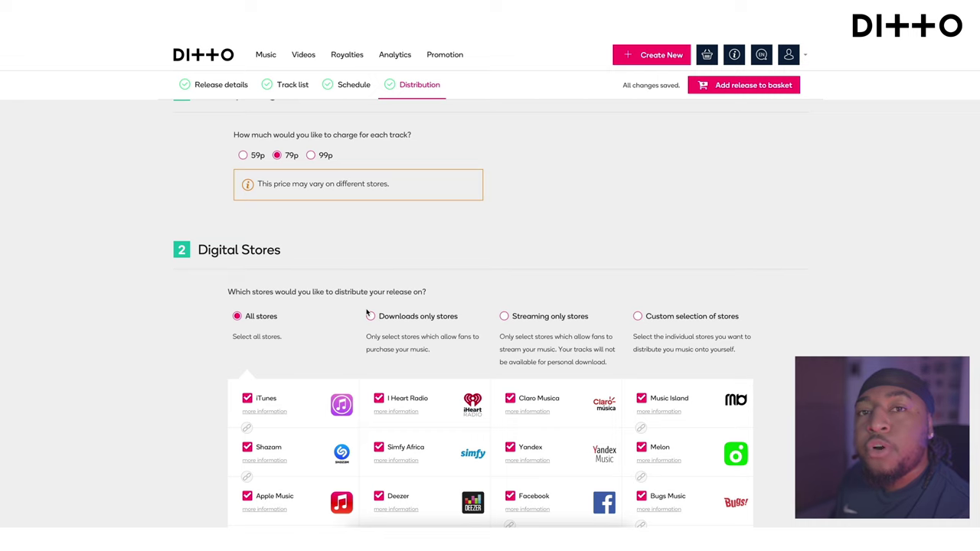
scroll(367, 314, down, 2)
click(503, 167)
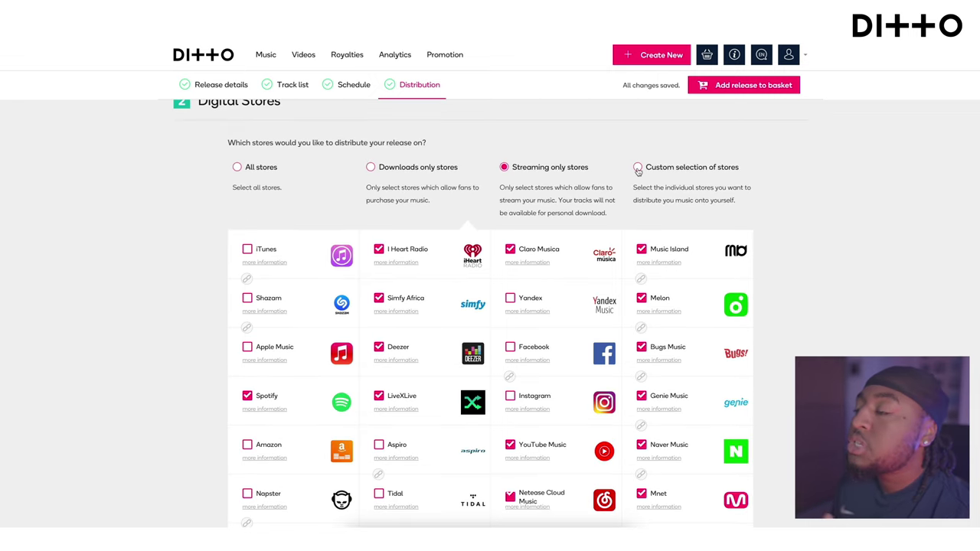
Add the release to the basket and check the Free checkout total.
scroll(541, 230, down, 1)
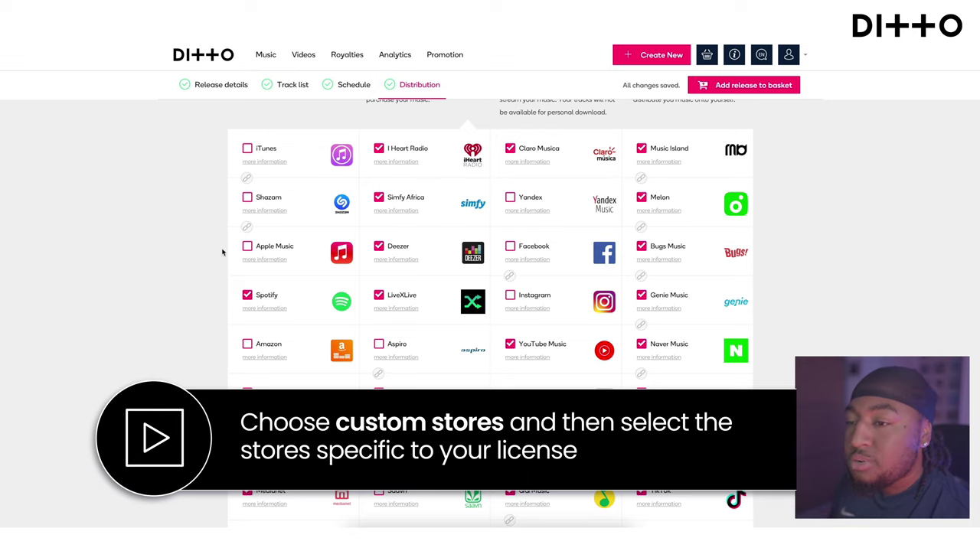
scroll(309, 379, down, 2)
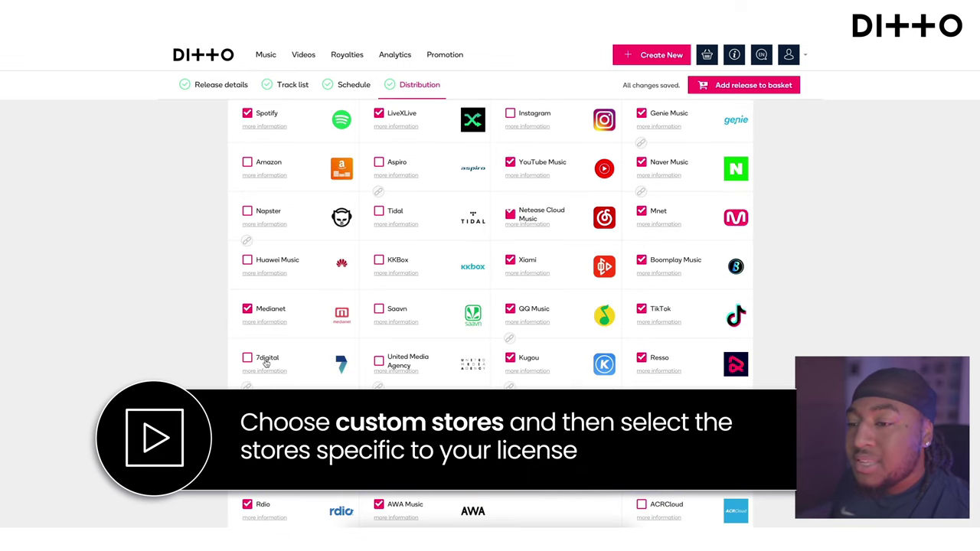
scroll(277, 375, down, 1)
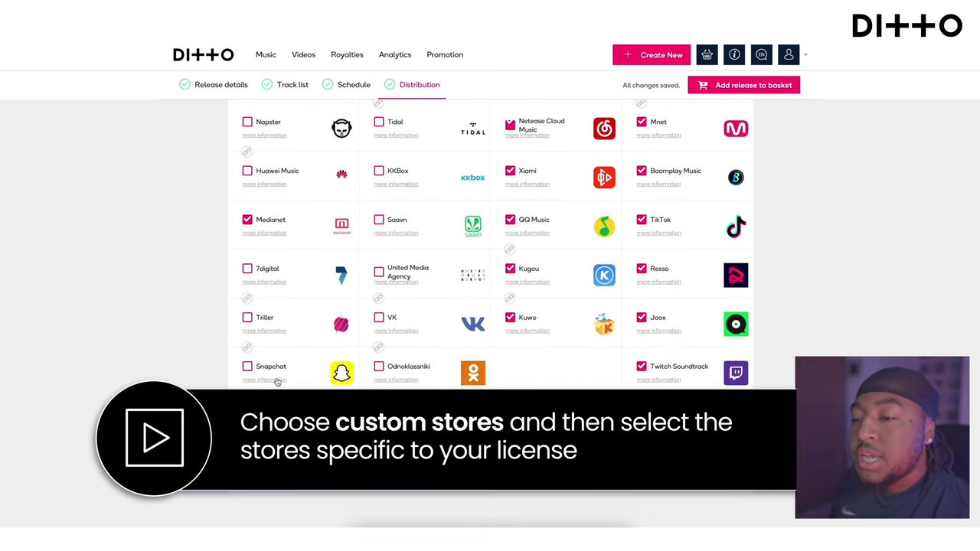
scroll(384, 346, up, 5)
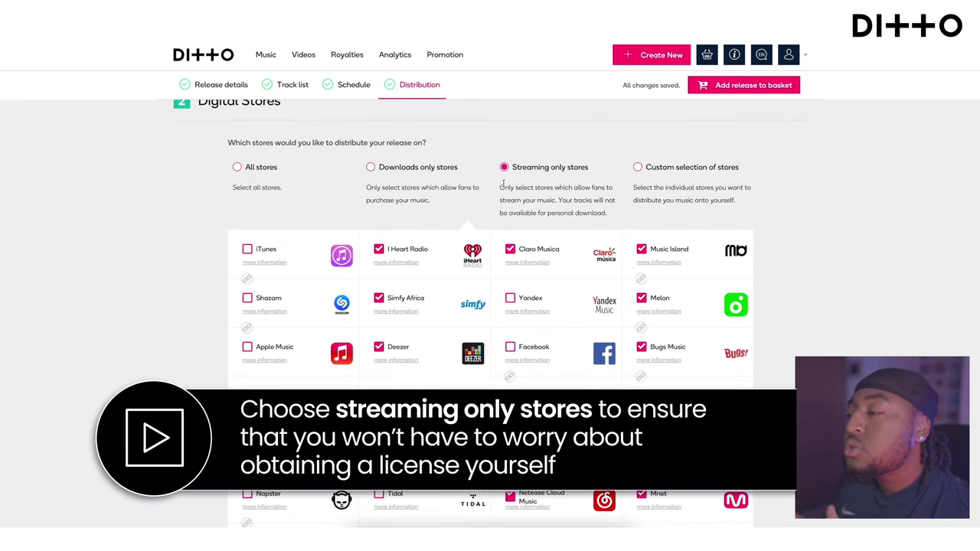
scroll(537, 226, up, 1)
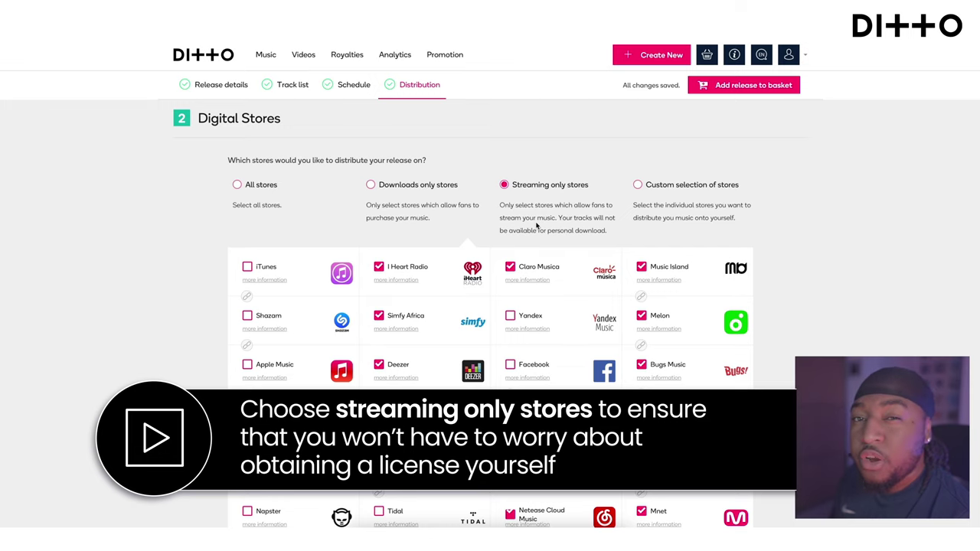
scroll(336, 281, down, 8)
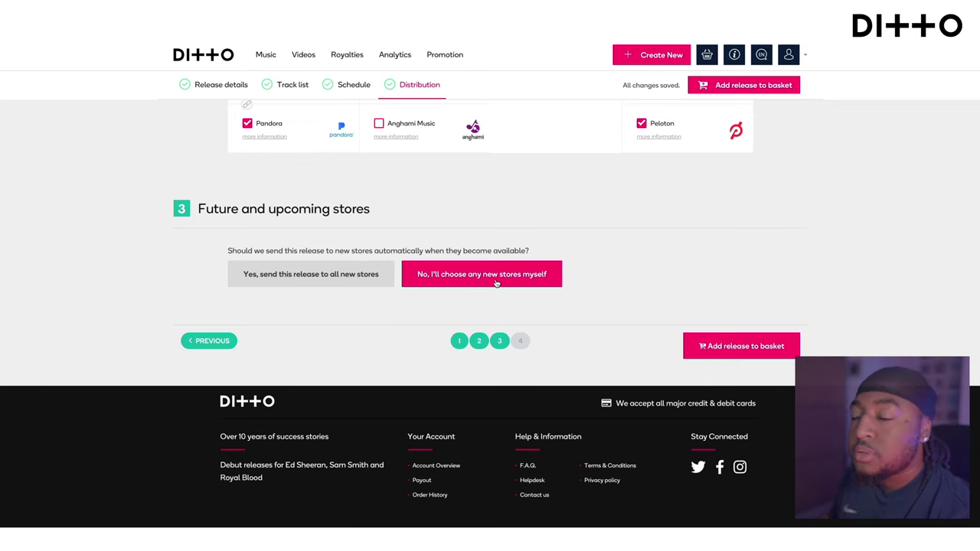
click(738, 348)
scroll(592, 403, down, 3)
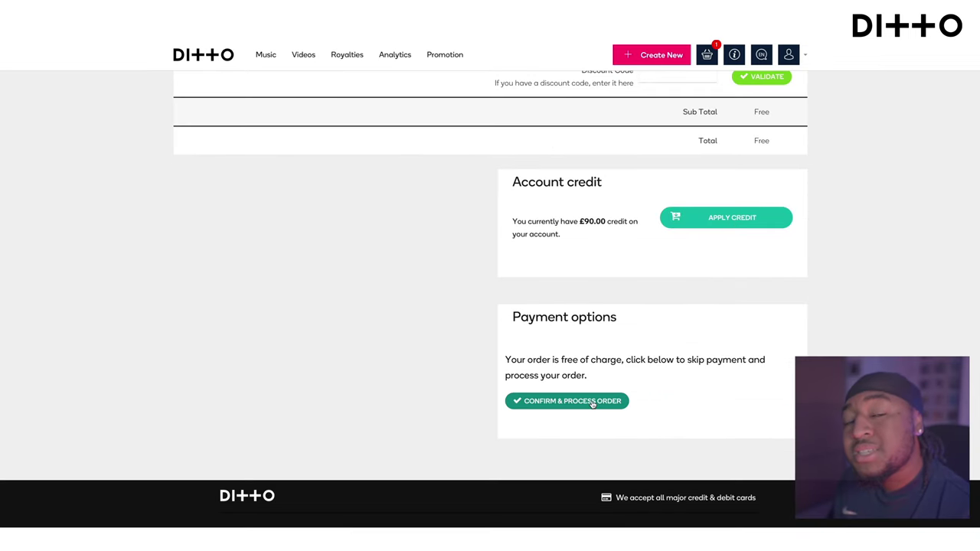